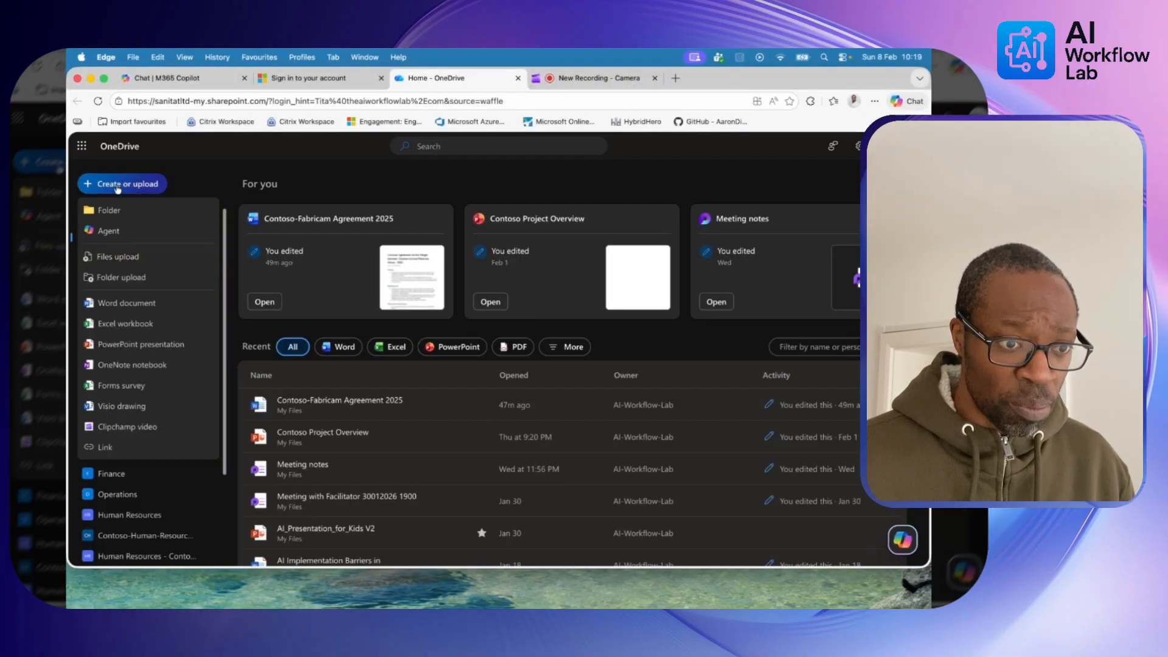
Step: Start a new agent in OneDrive and name it "OneDrive SuperAgent"
left_click(105, 232)
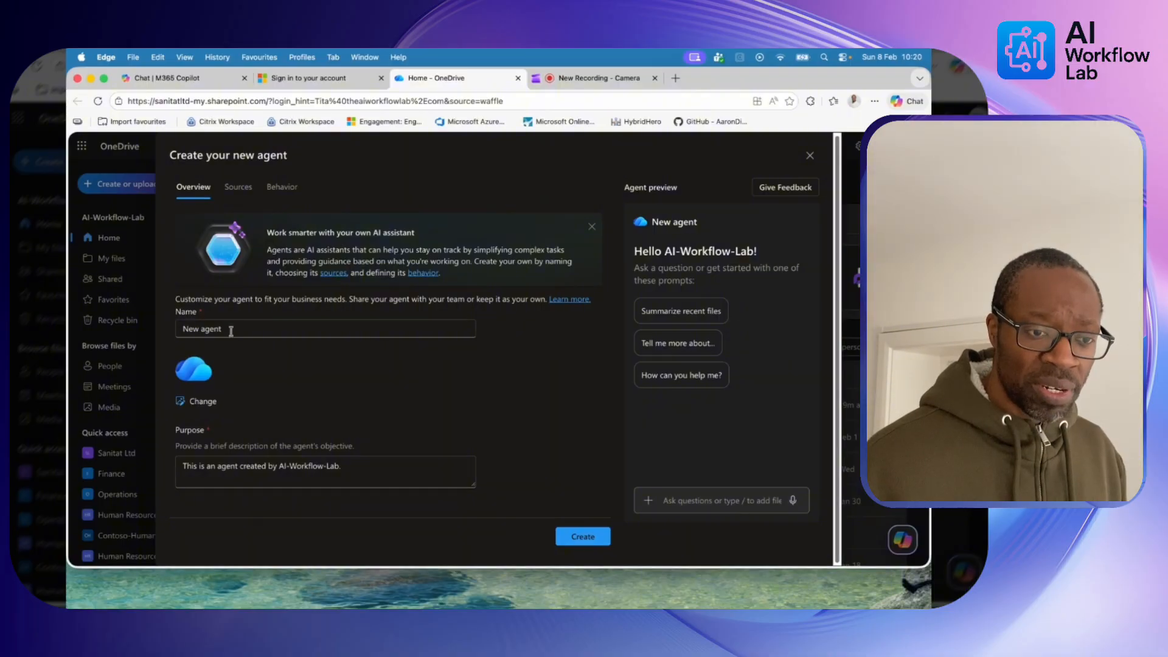
left_click_drag(231, 330, 180, 330)
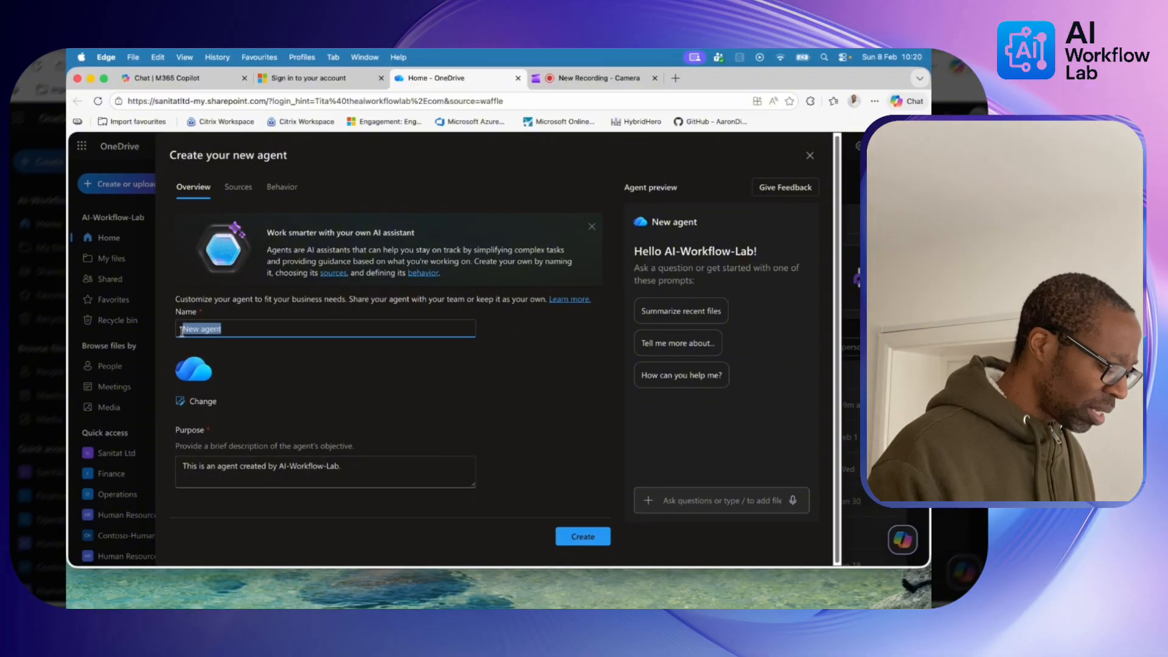
type("One")
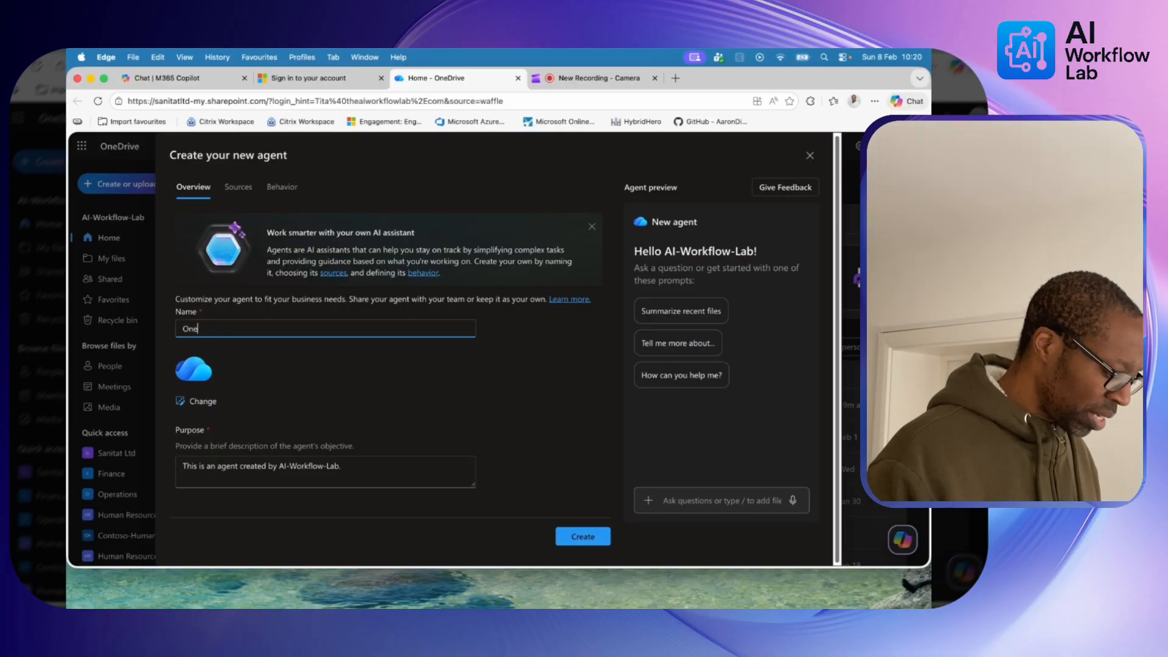
type("drive sU")
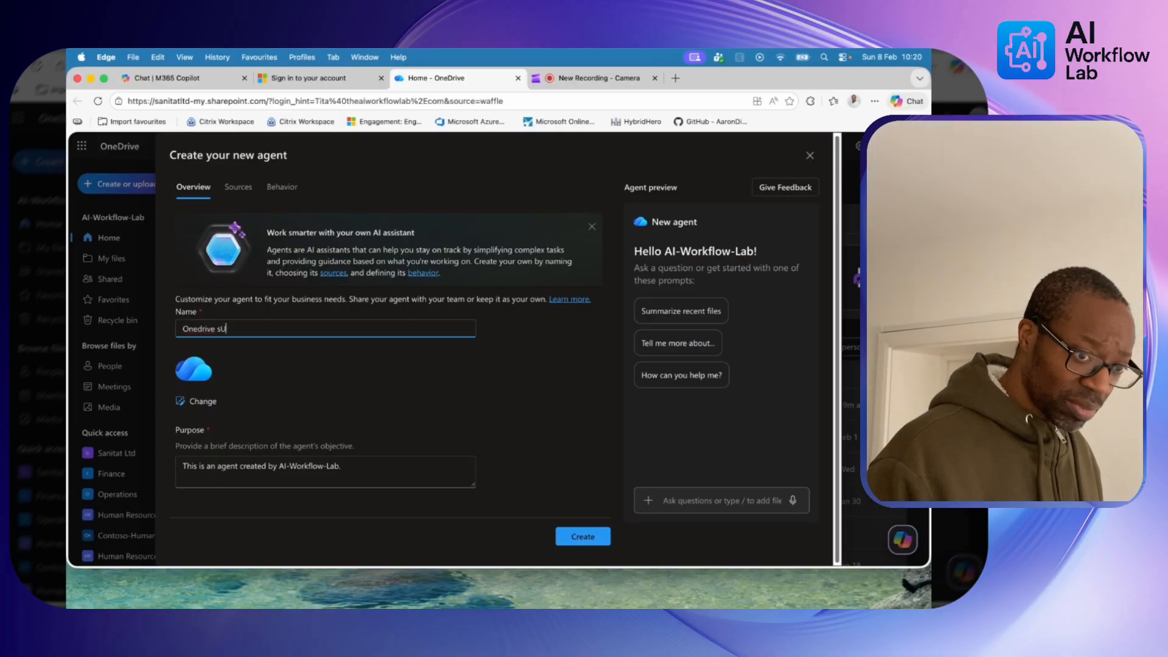
type("PER")
key("BackSpace")
key("BackSpace")
key("BackSpace")
key("BackSpace")
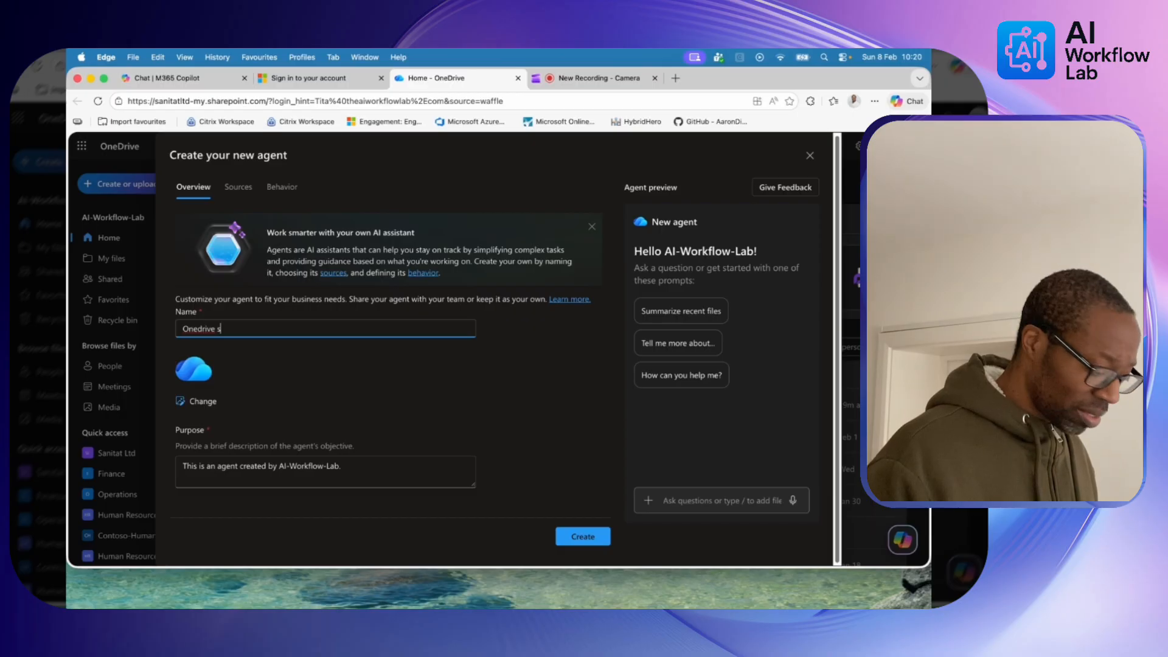
key("BackSpace")
key("Caps_Lock")
key("BackSpace")
key("BackSpace")
key("BackSpace")
key("BackSpace")
key("BackSpace")
key("BackSpace")
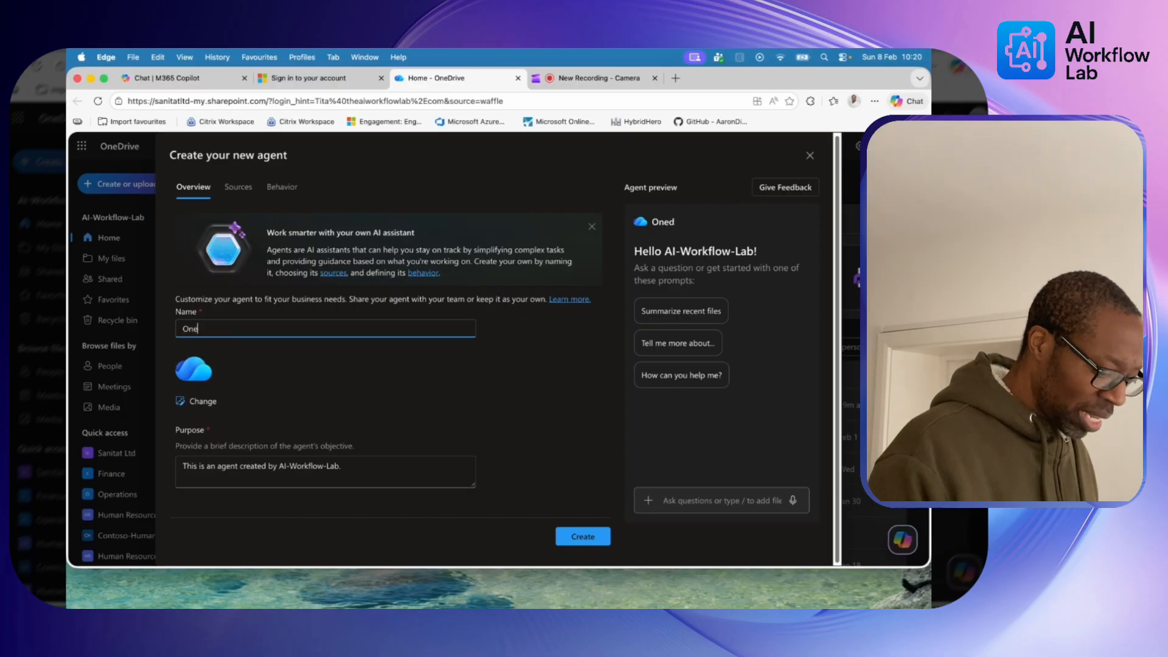
type("Dri")
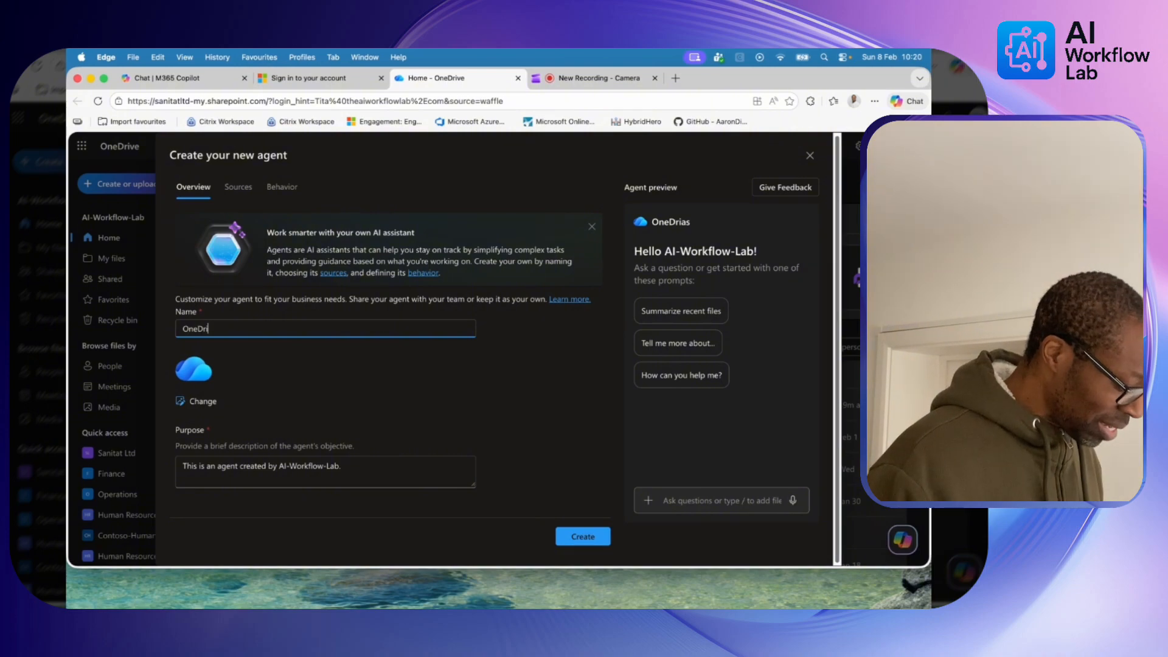
type("ve S")
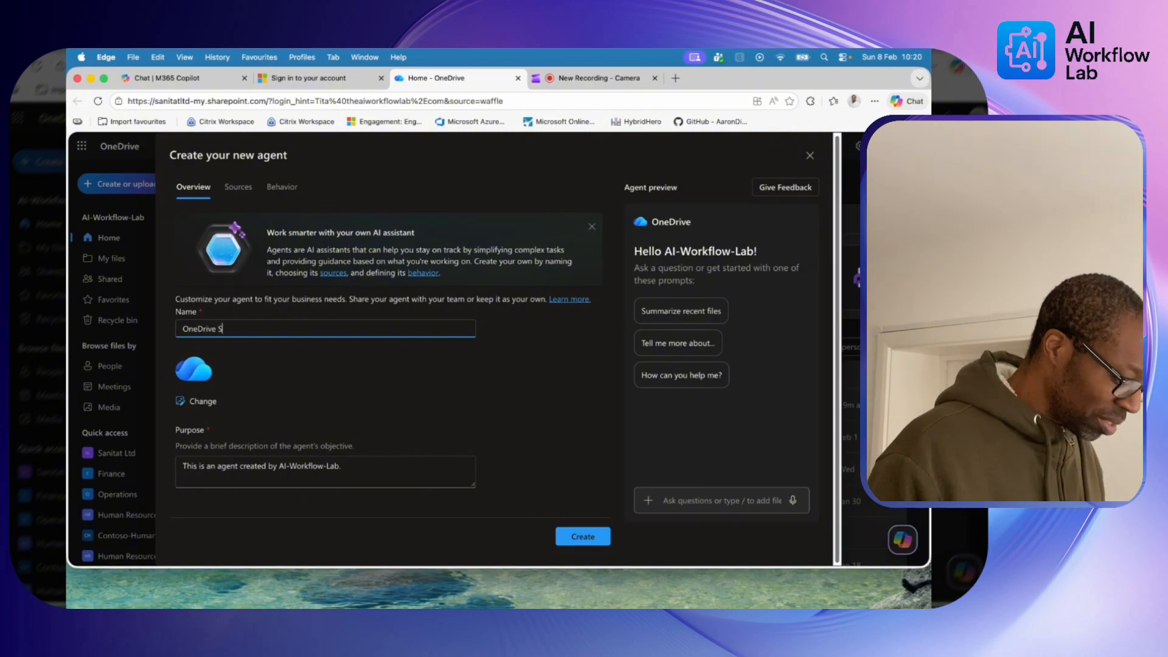
type("uperA")
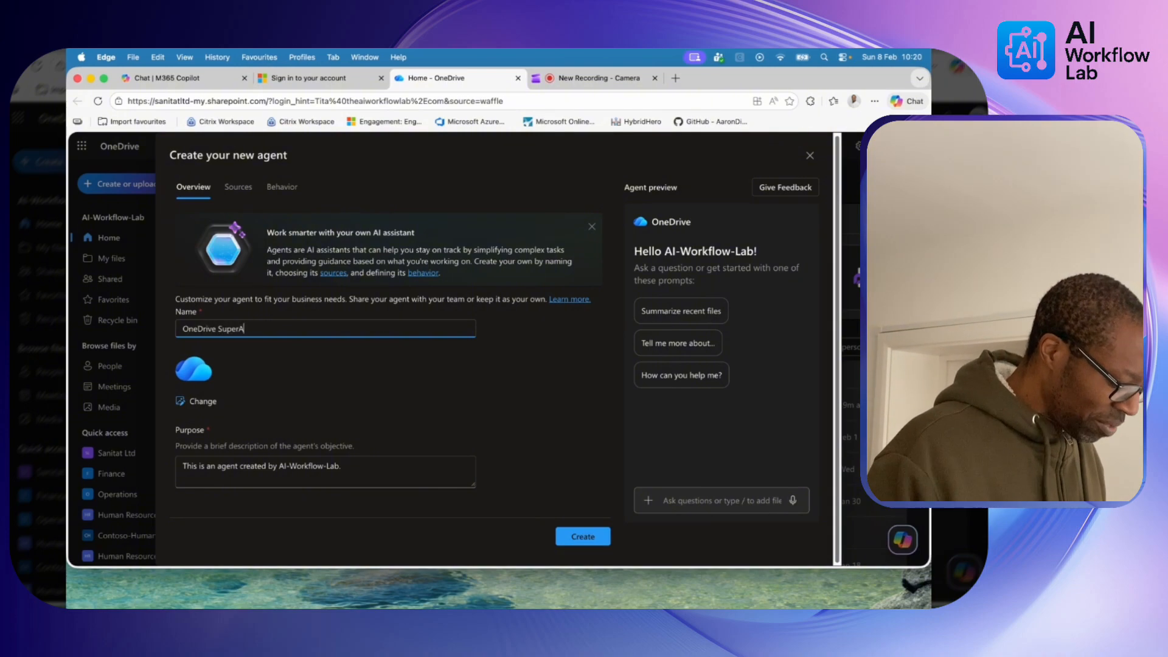
type("gent")
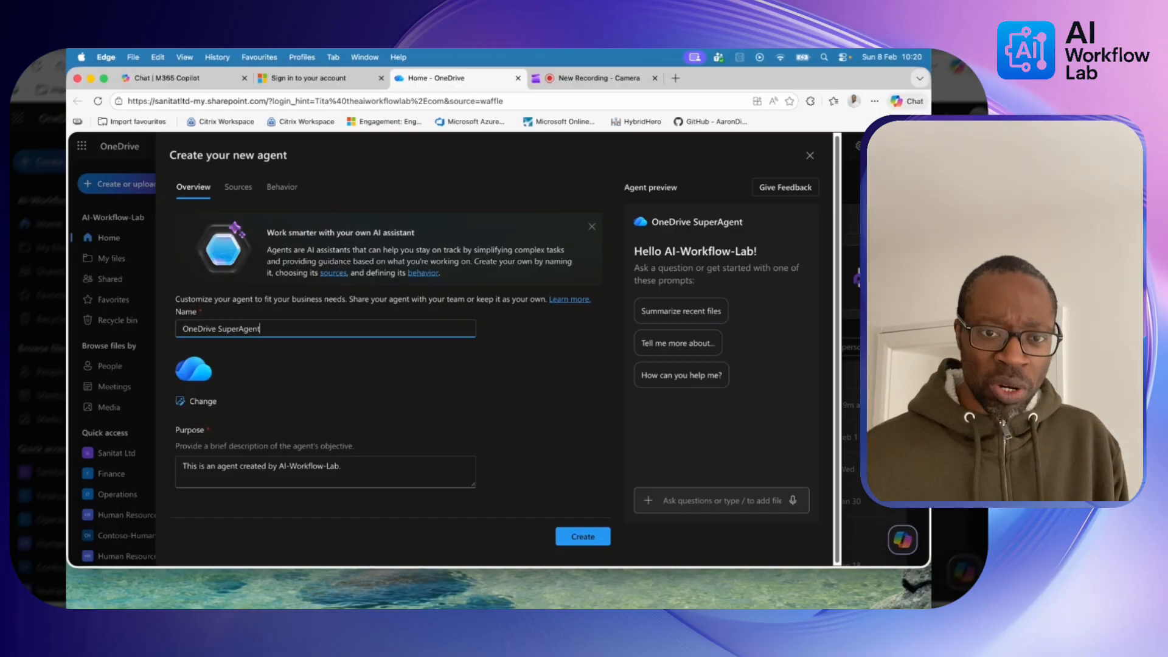
Step: Review the agent's source settings and change its third starter prompt to "How can you find all documents over 5 years"
left_click(237, 189)
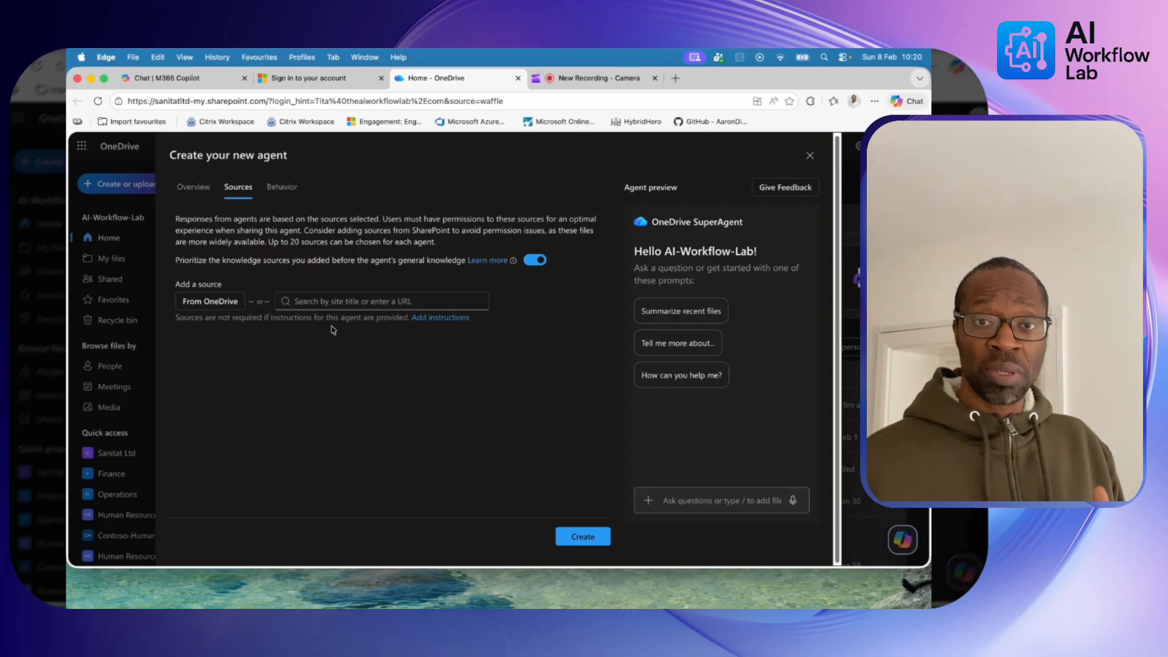
left_click(283, 189)
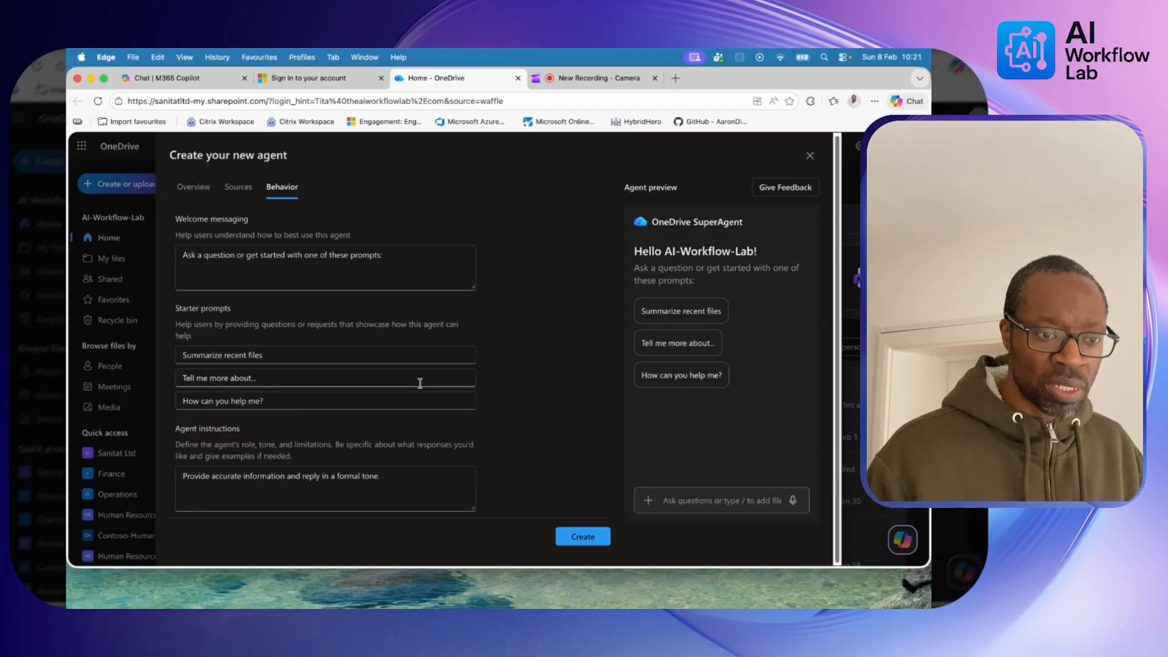
left_click(269, 400)
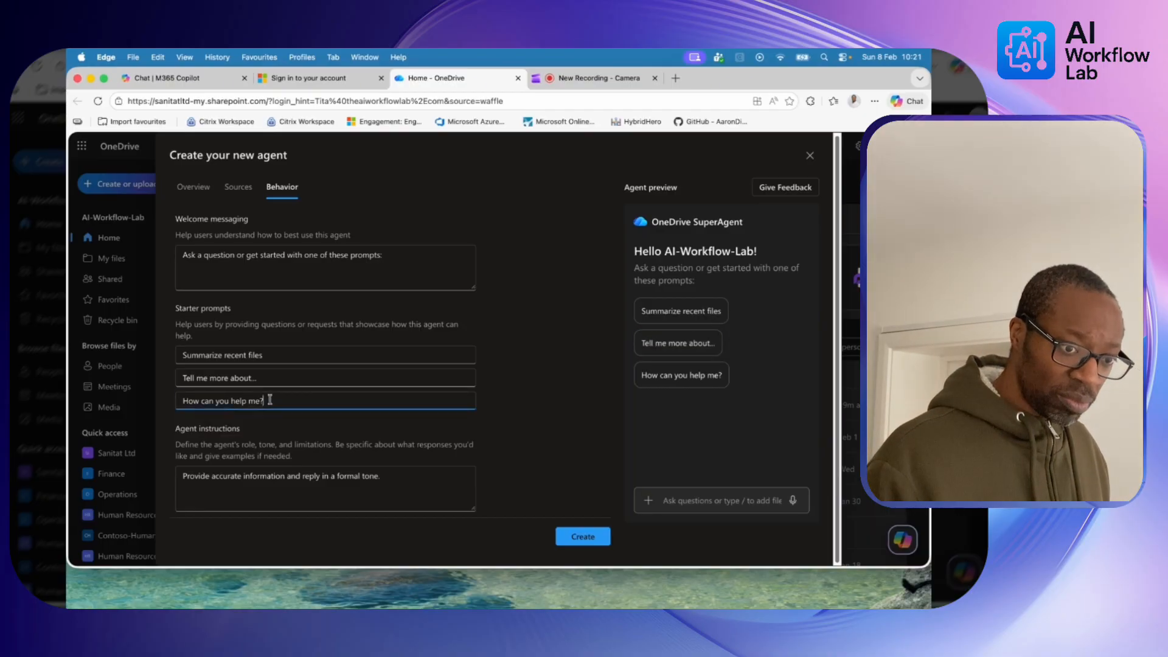
key("BackSpace")
key("BackSpace")
key("BackSpace")
key("BackSpace")
key("BackSpace")
key("BackSpace")
key("BackSpace")
key("BackSpace")
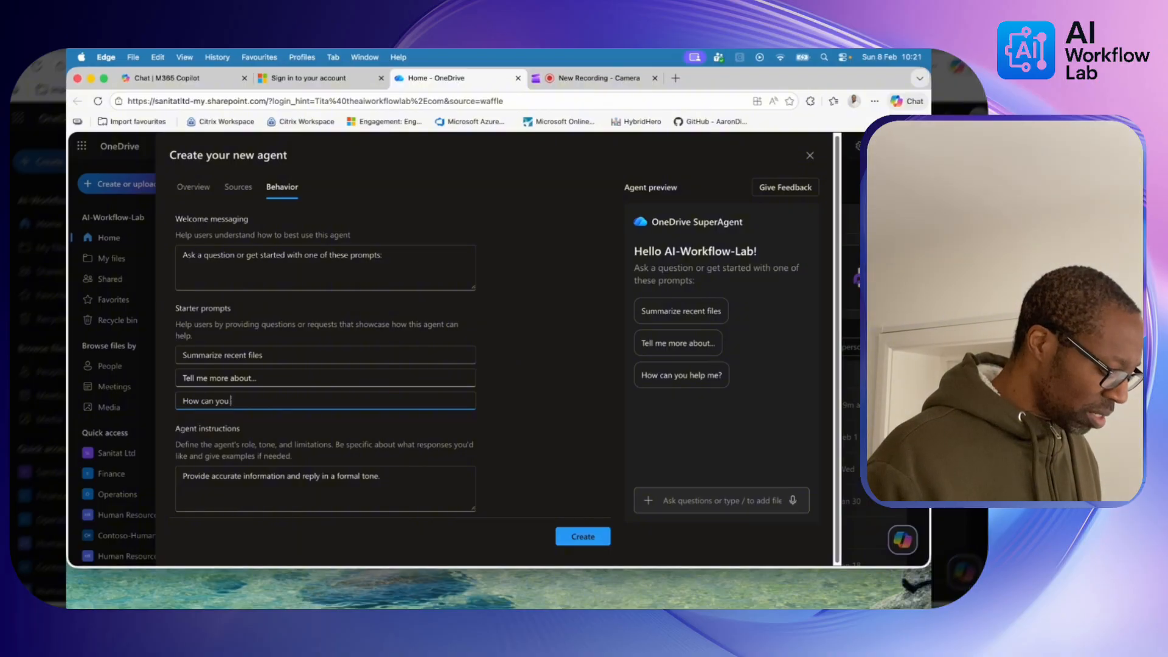
type("find all")
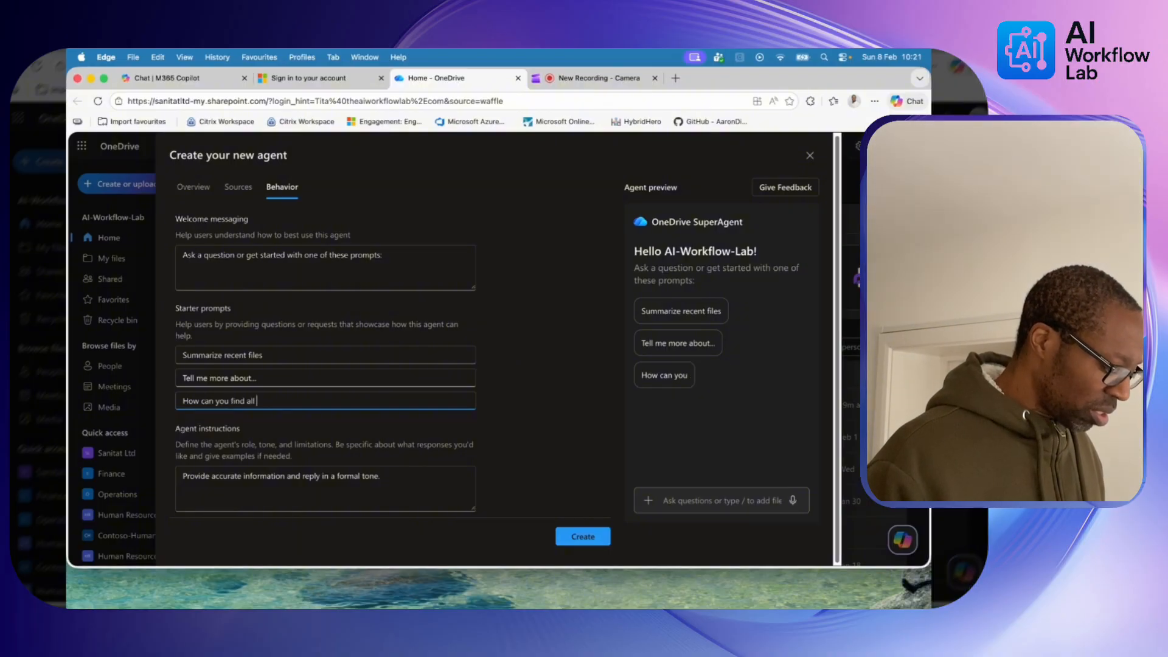
type(" documen")
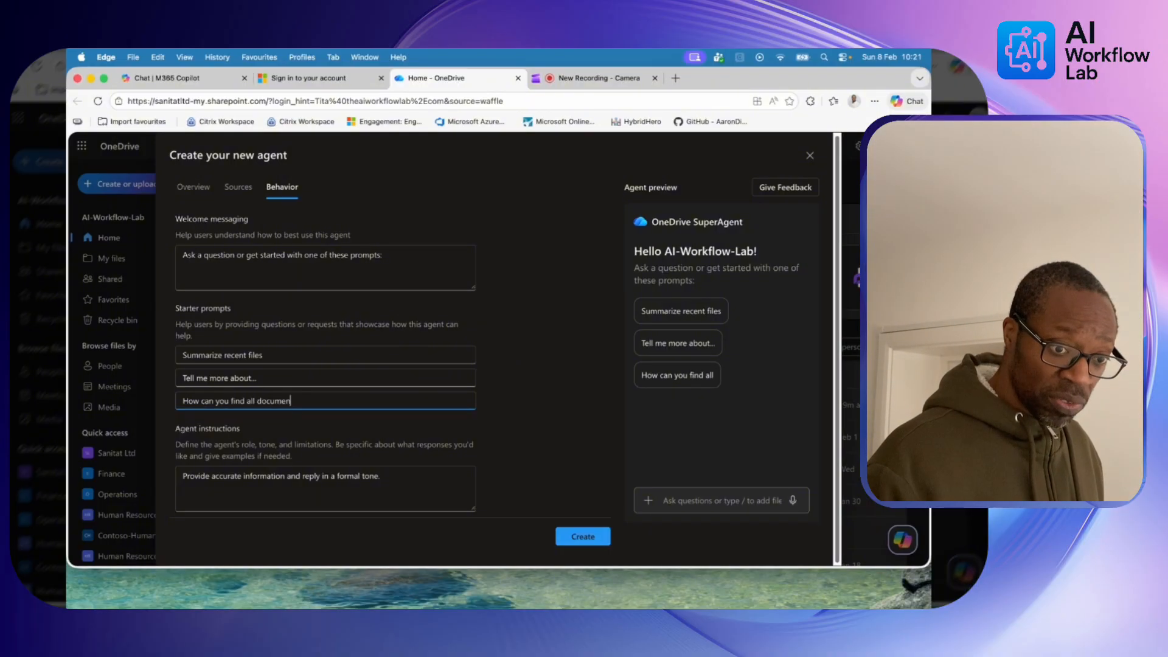
type("ts ove")
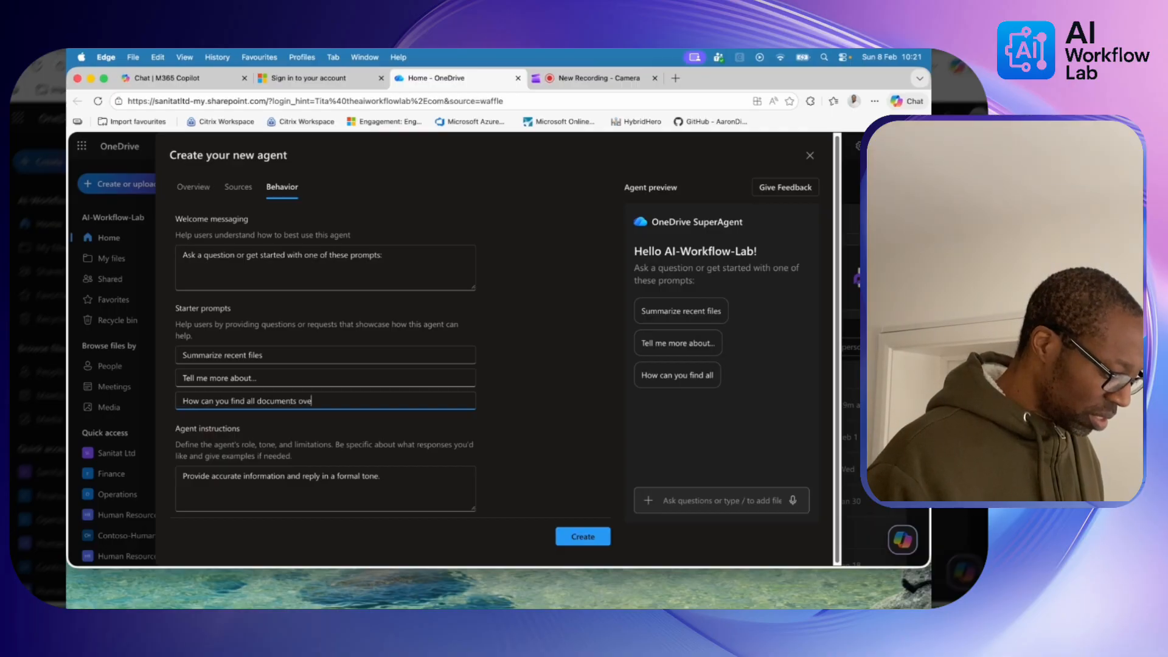
type("r 5 ")
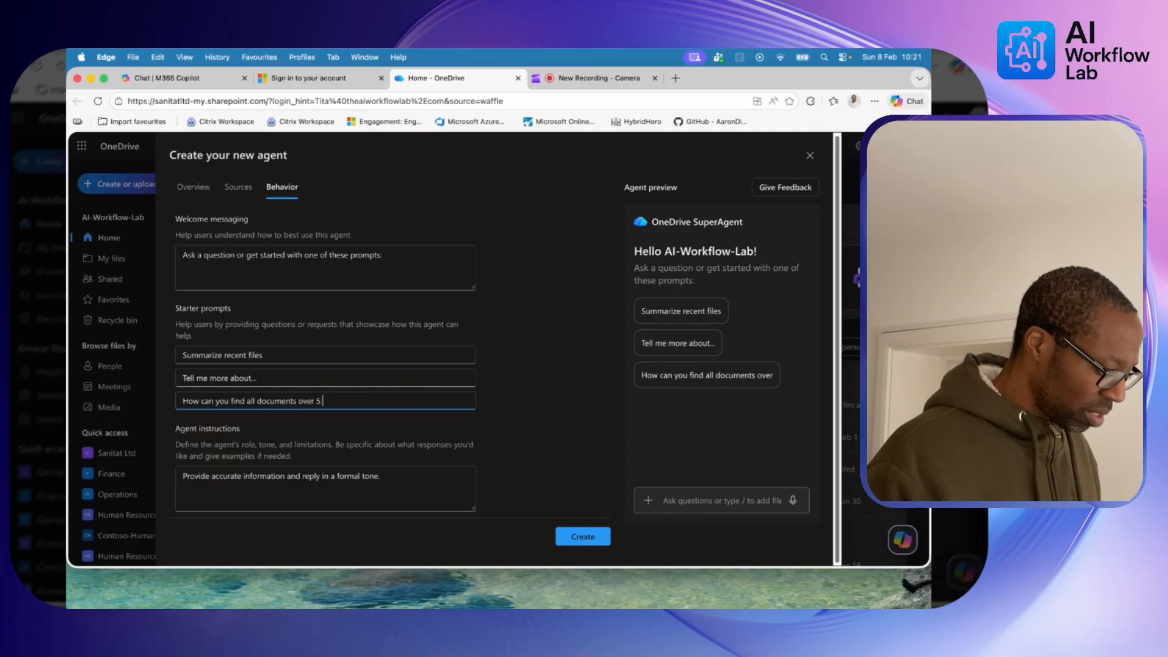
type("yrars")
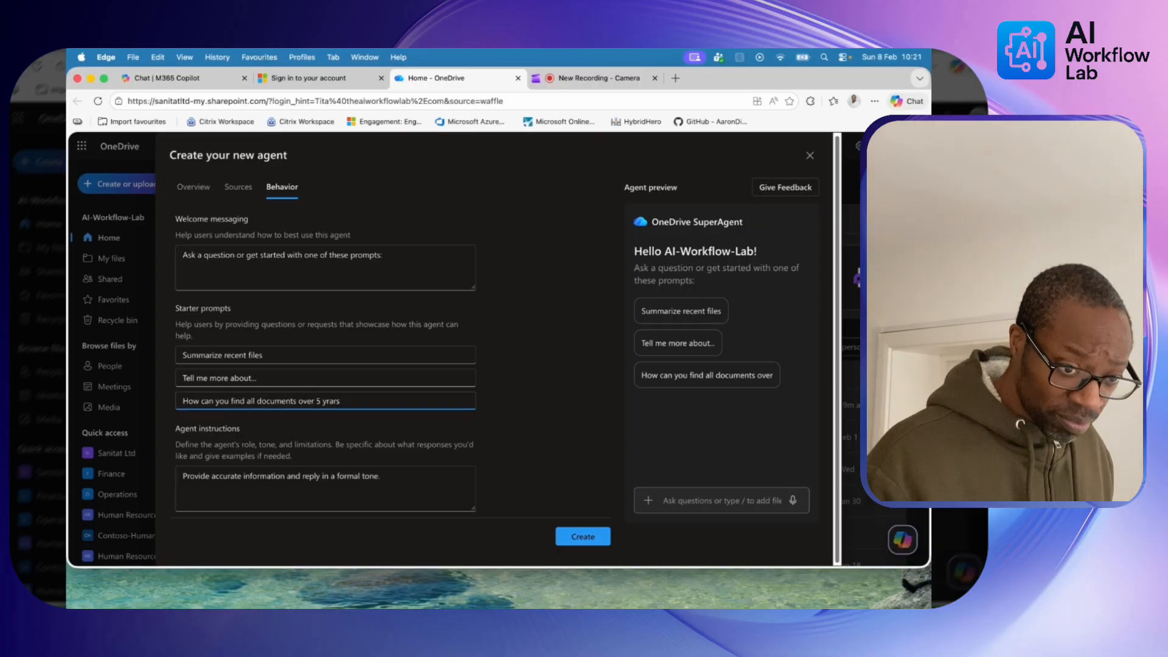
key("BackSpace")
key("BackSpace")
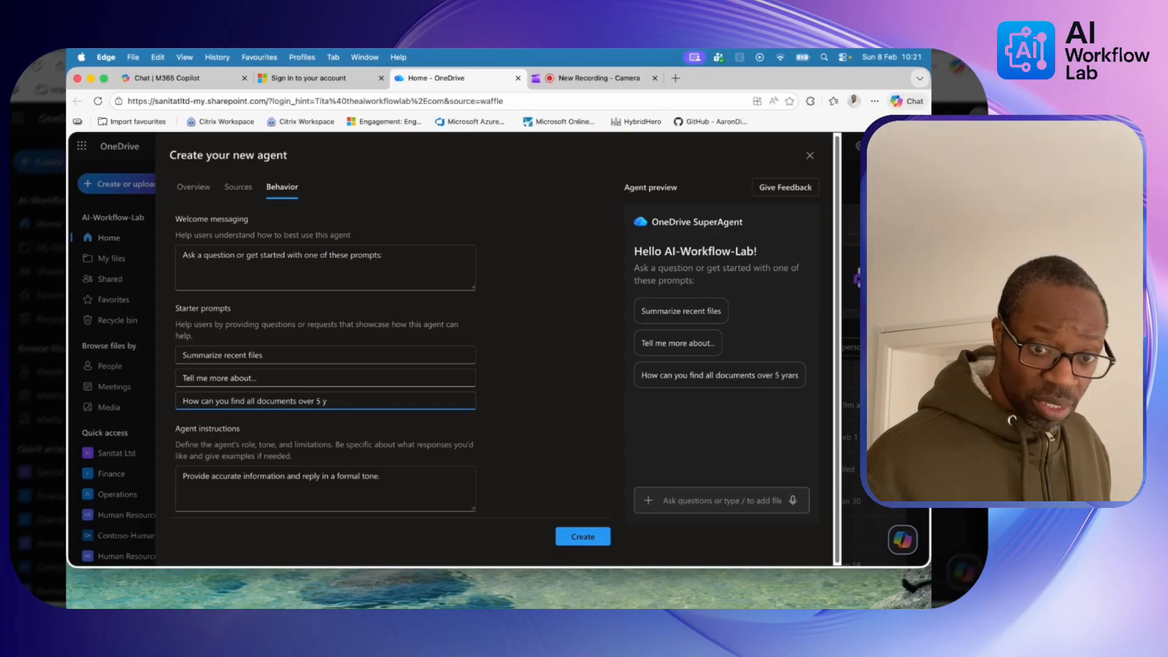
type("ears")
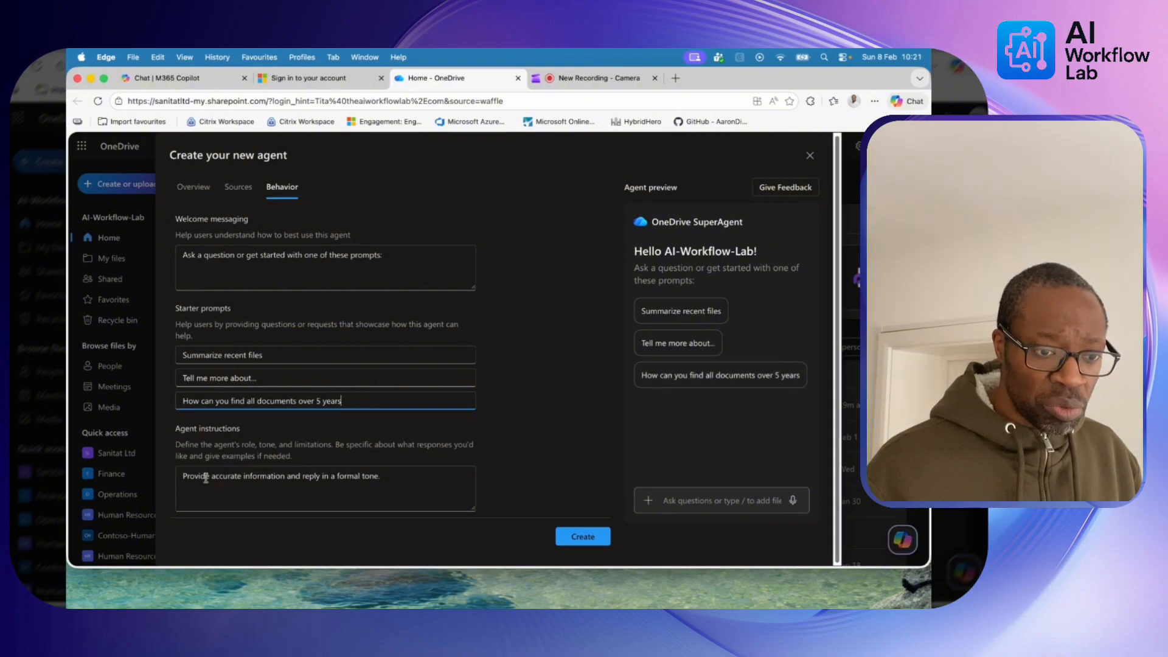
Step: Append "Where possible include a table format for the answers." to the agent instructions and create the agent
left_click(388, 480)
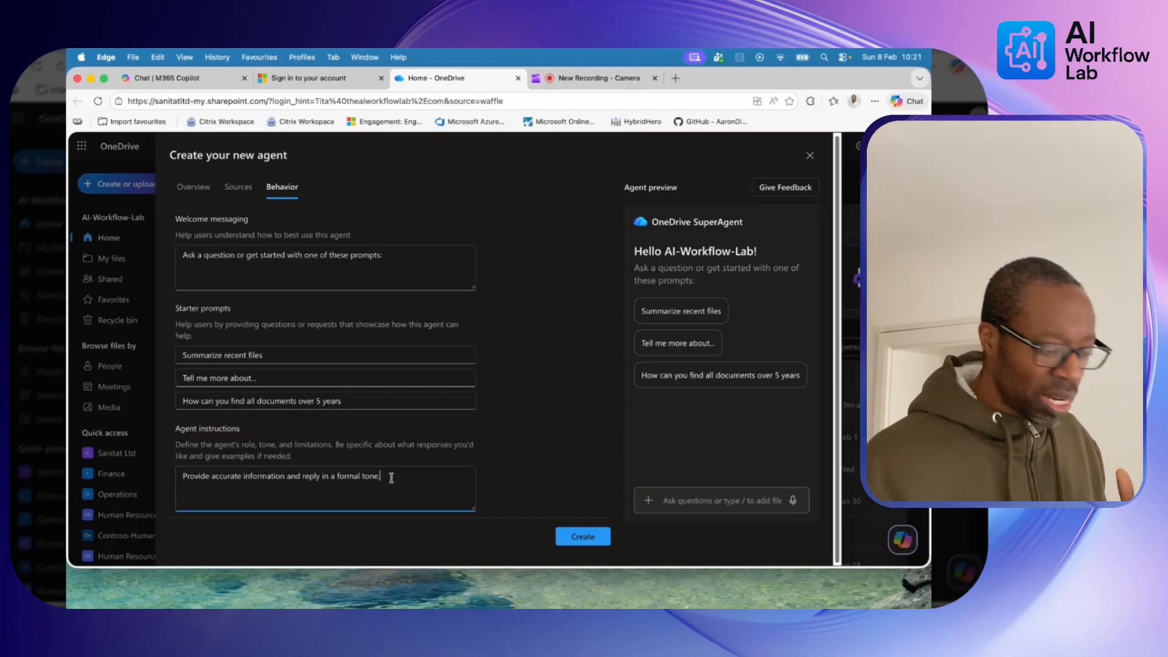
type(". ")
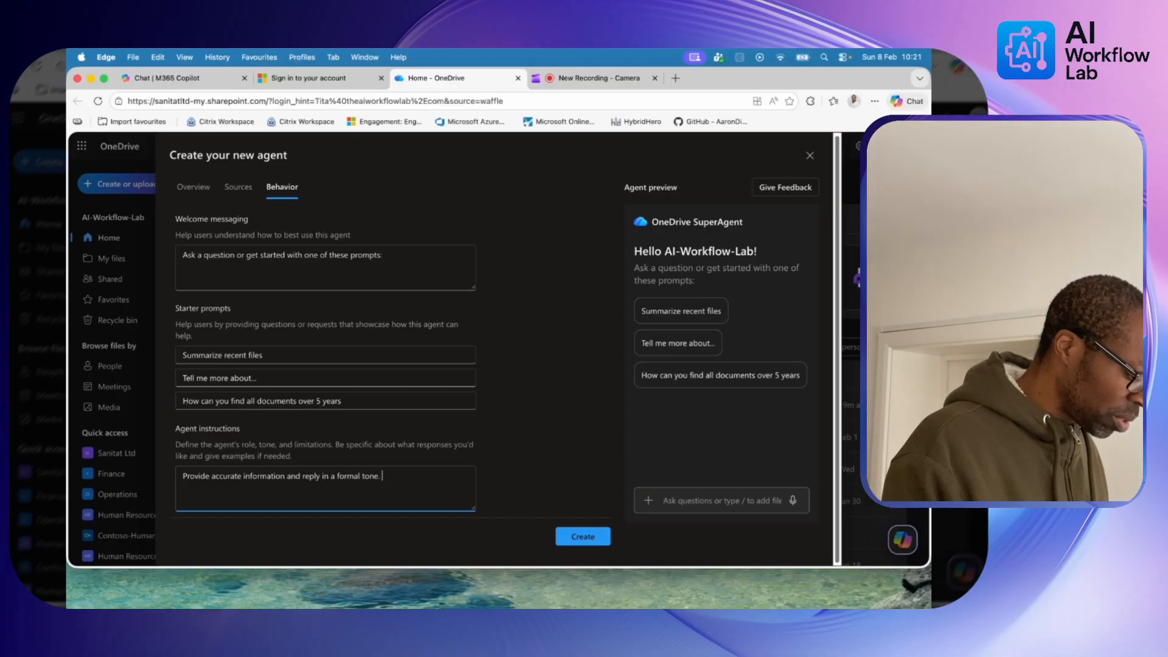
type("Where")
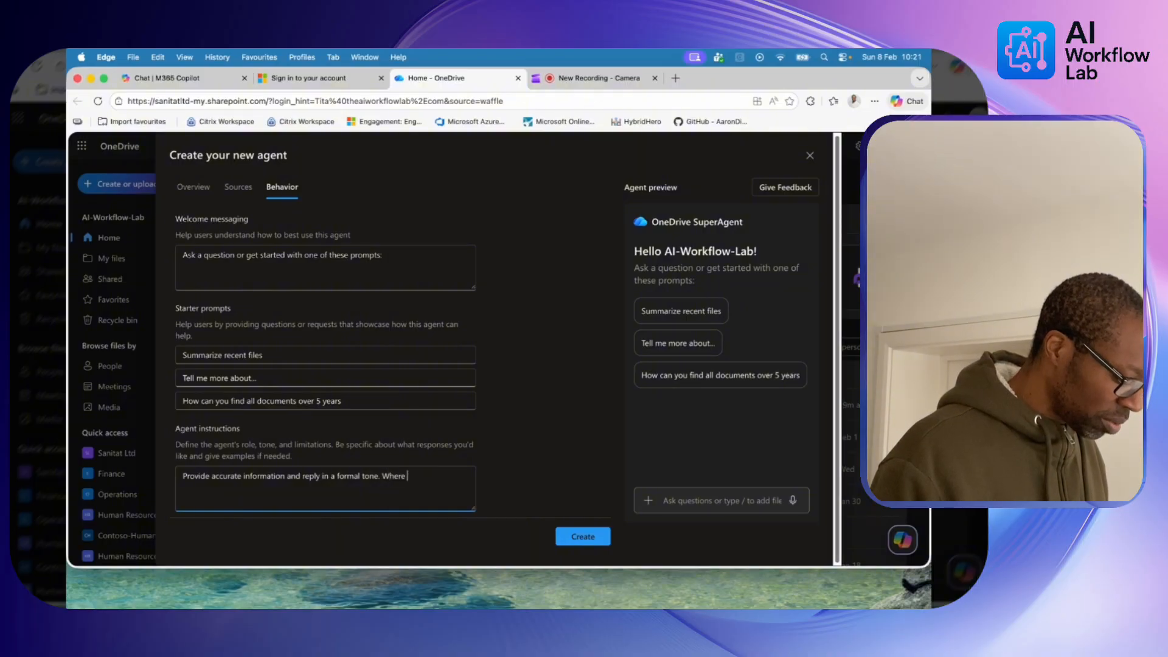
type(" possible")
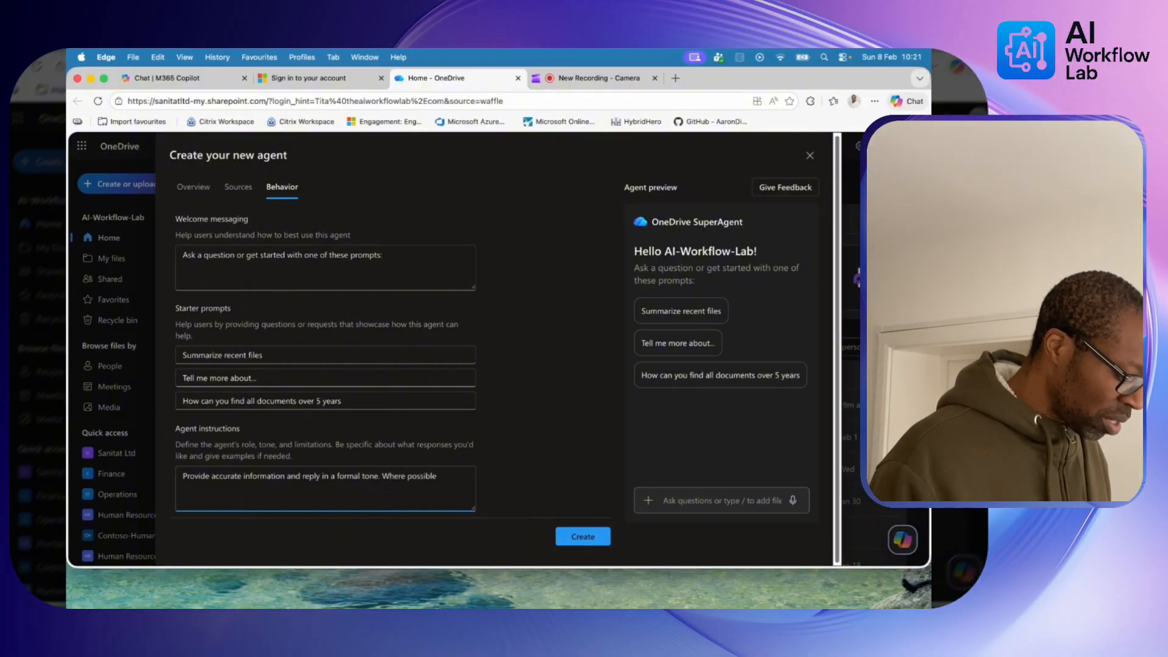
type("includ")
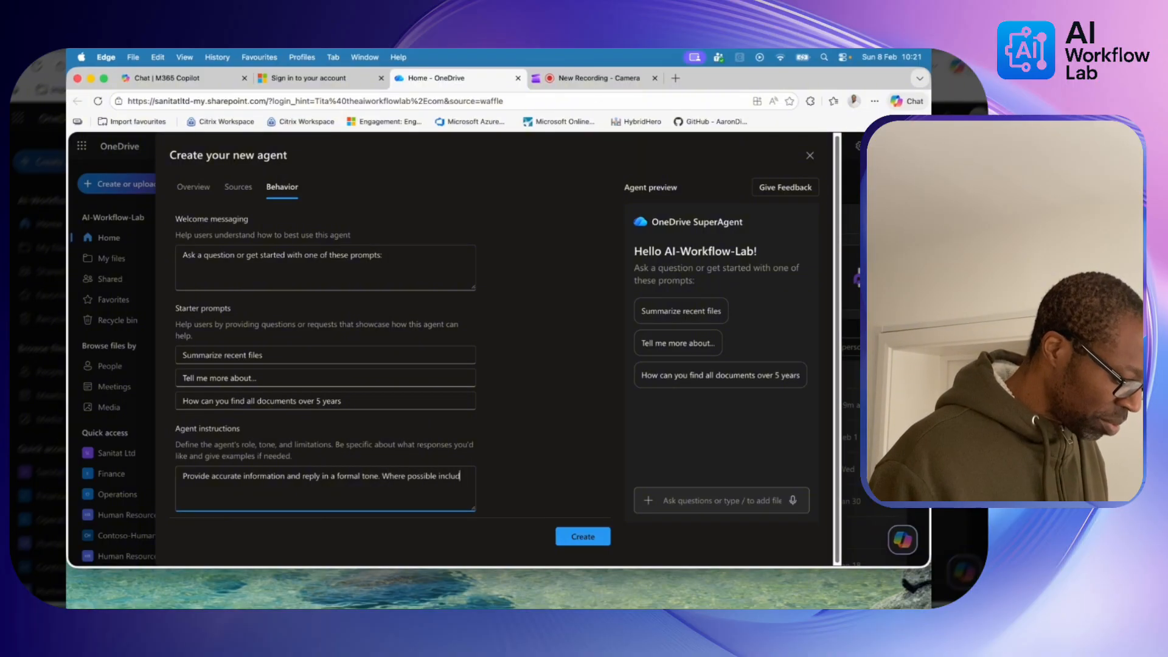
type("e a table ")
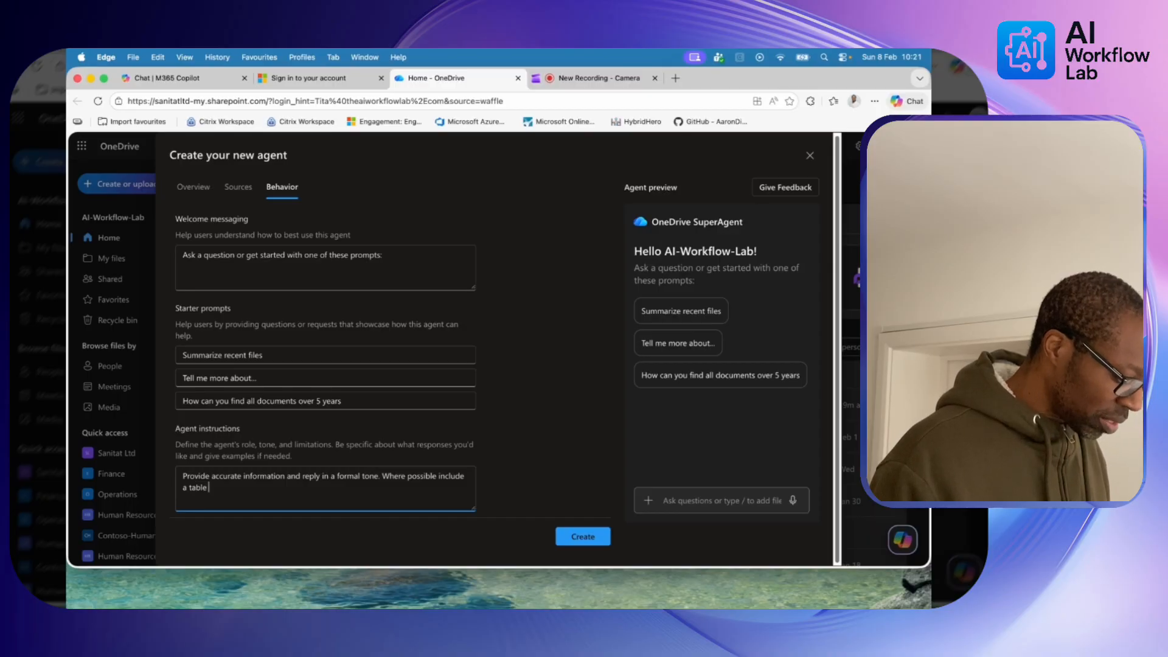
type("format ")
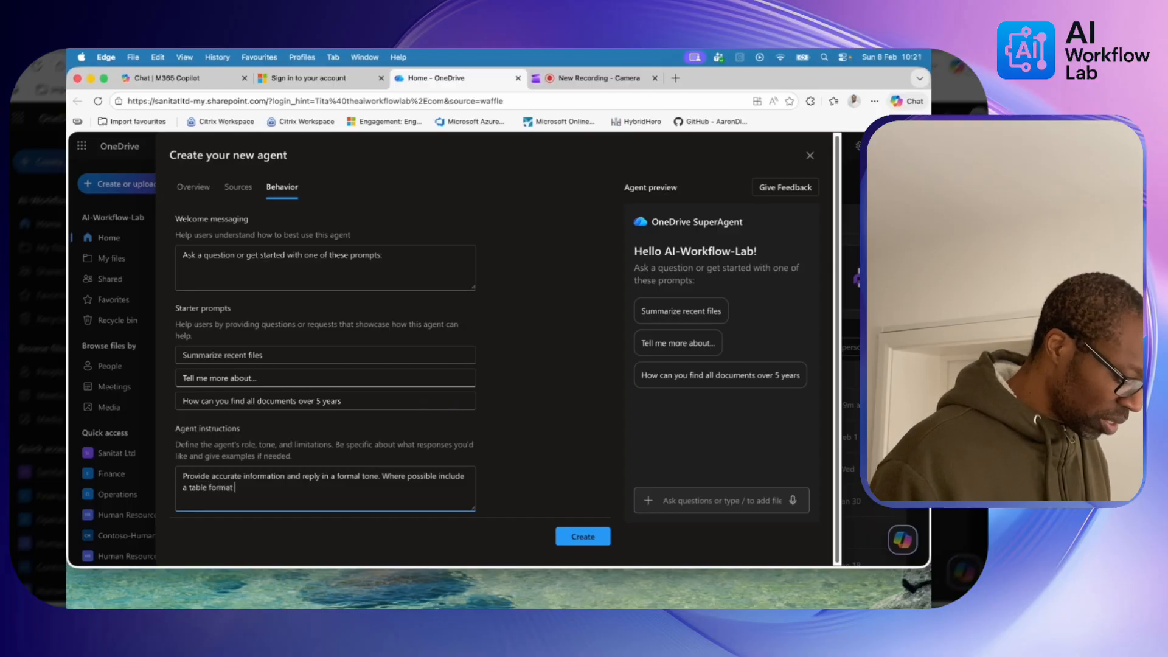
type("for the a")
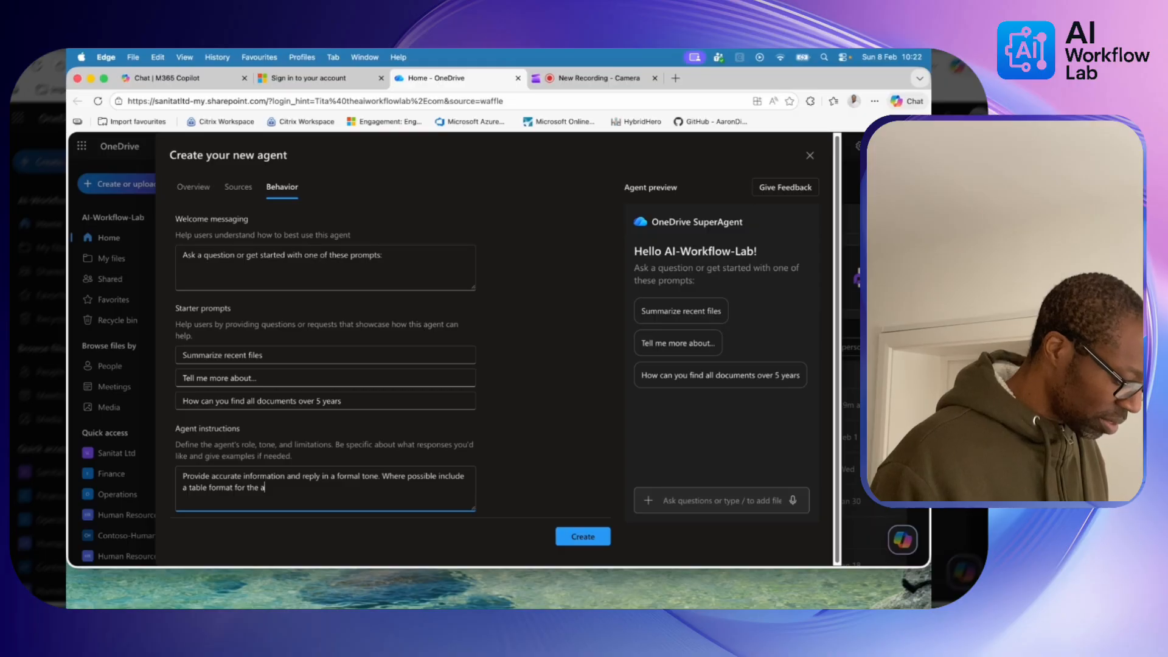
type("nswers")
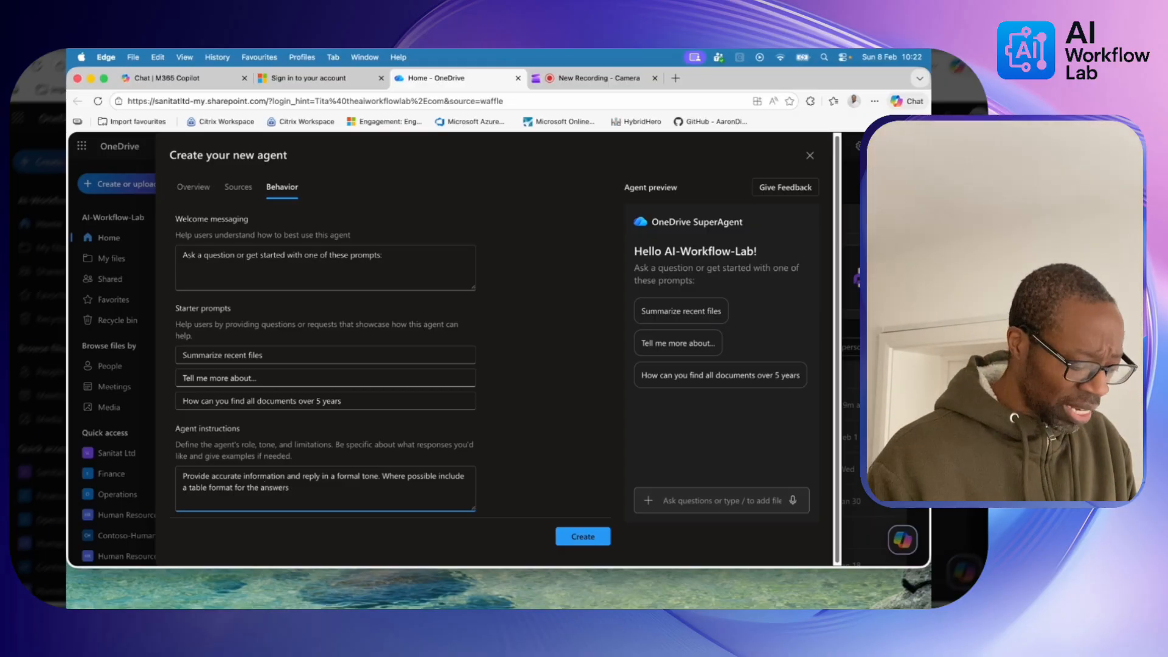
type(".")
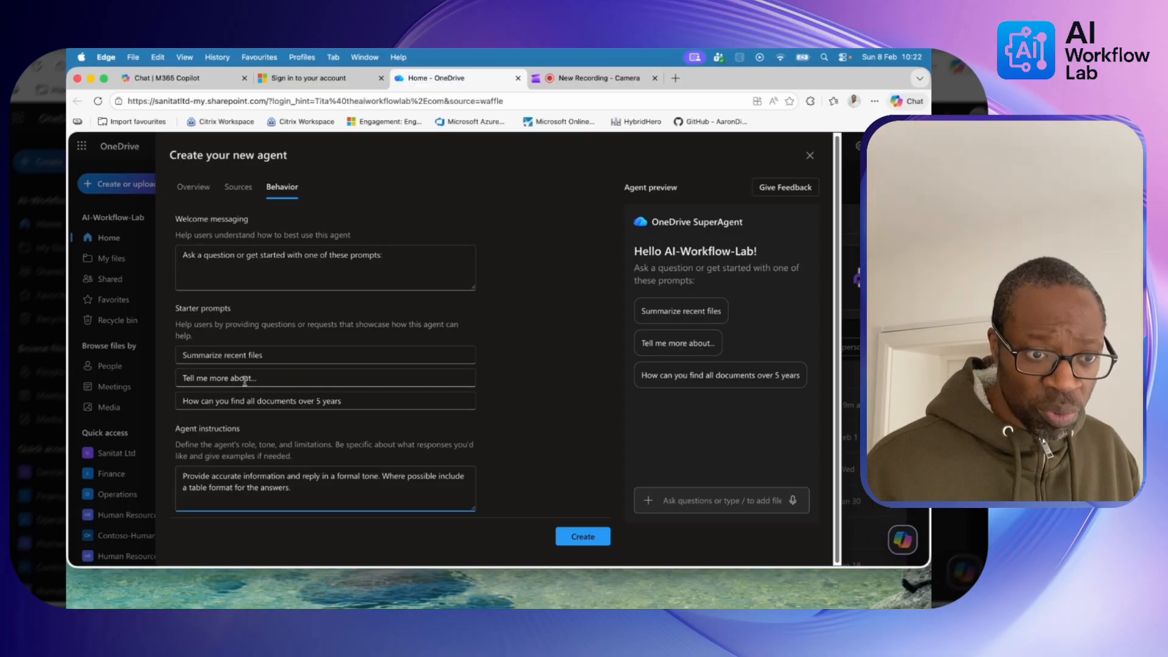
left_click(582, 538)
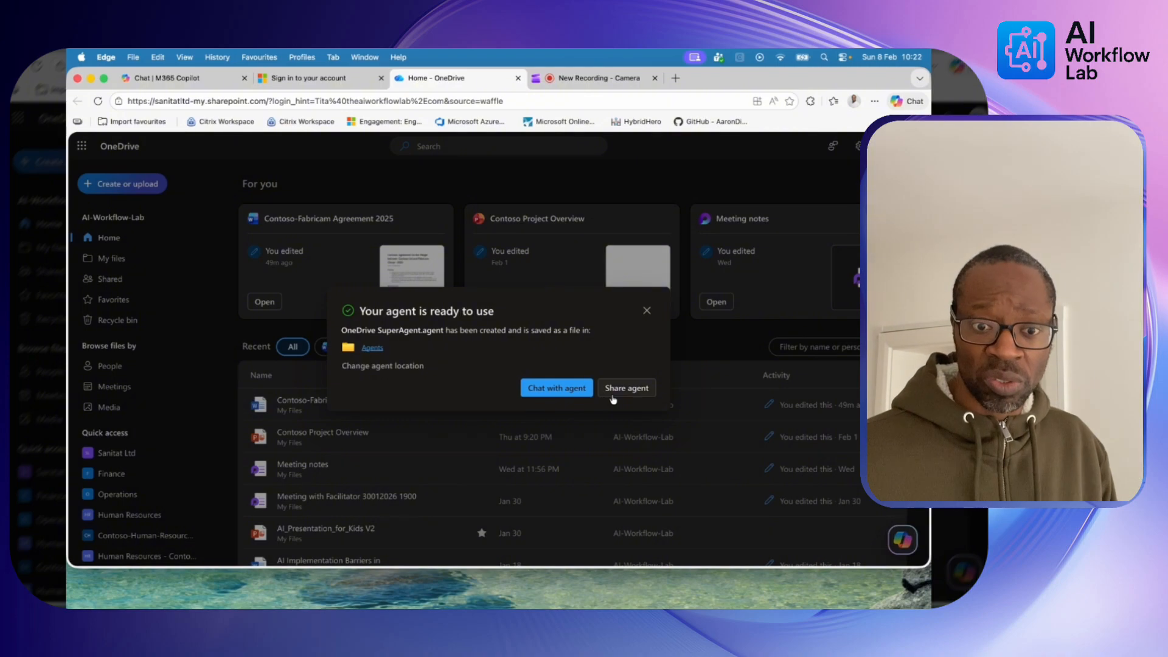
Step: Try to open a chat with the new agent and find it in Microsoft 365 Copilot, then close that page
left_click(557, 388)
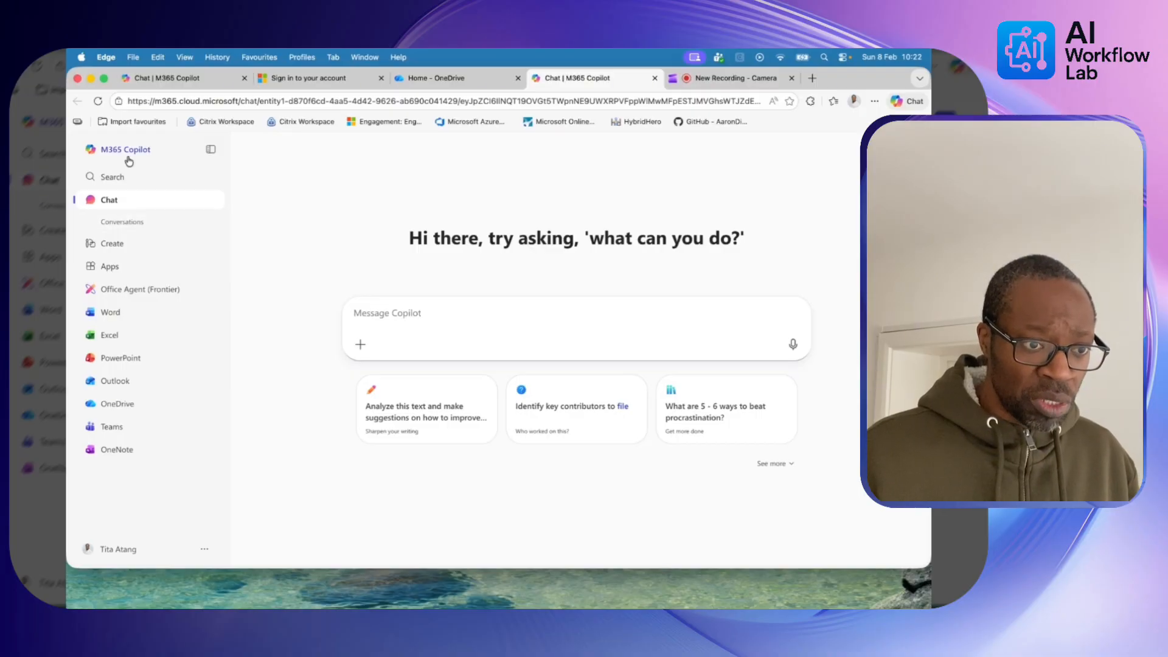
left_click(98, 103)
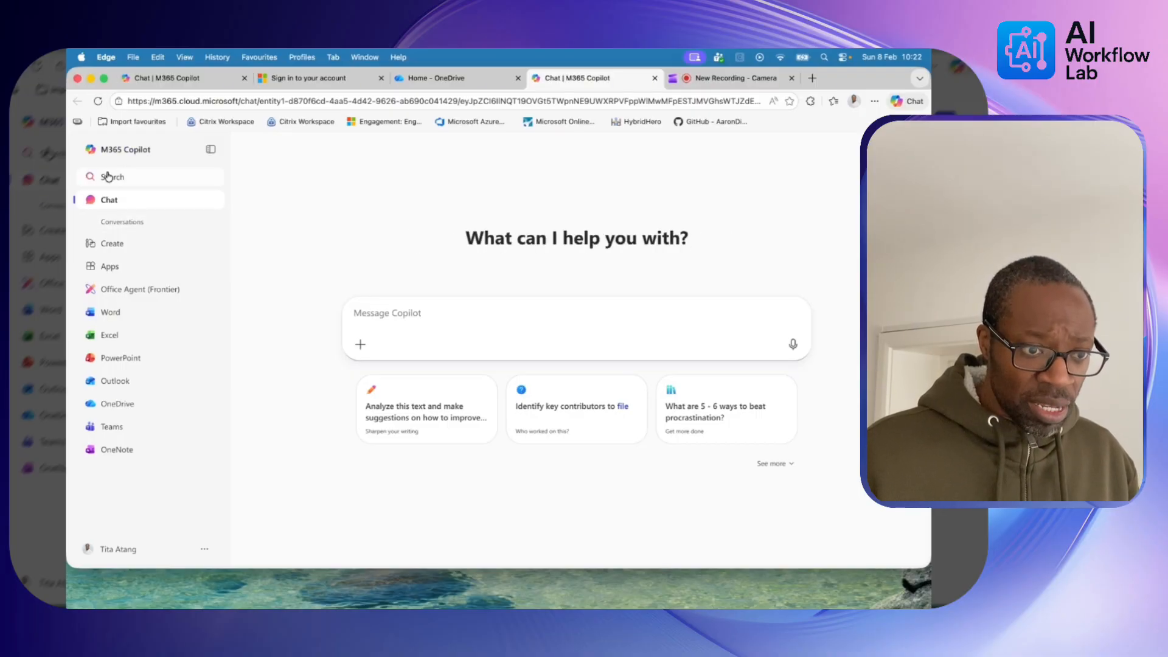
left_click(162, 86)
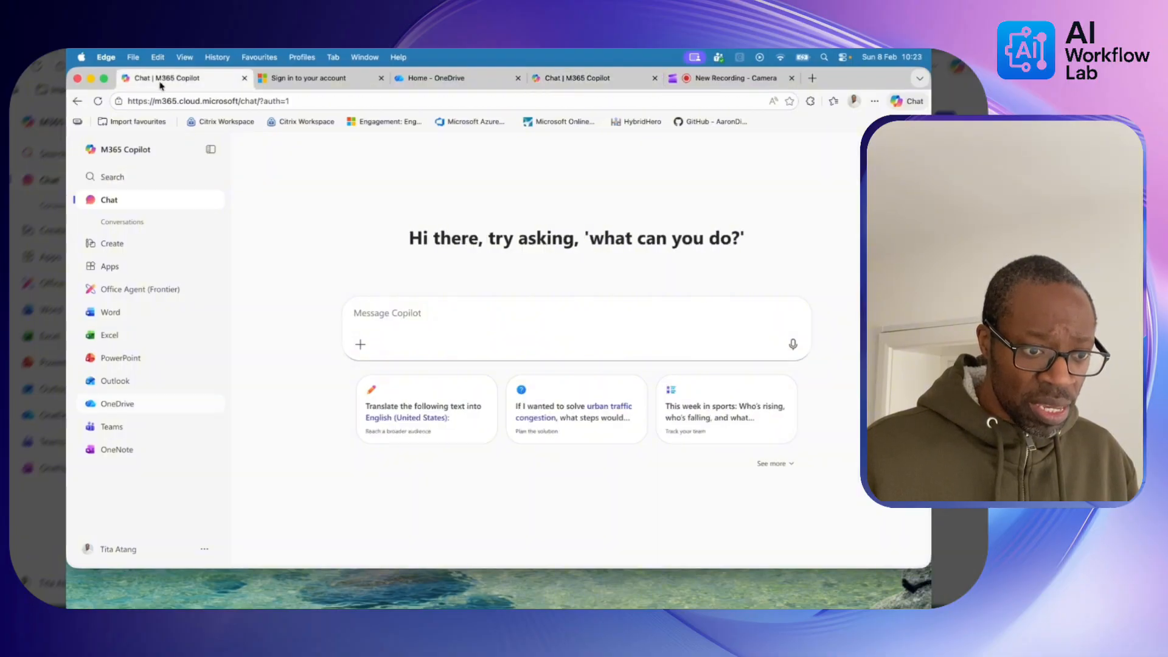
left_click(101, 103)
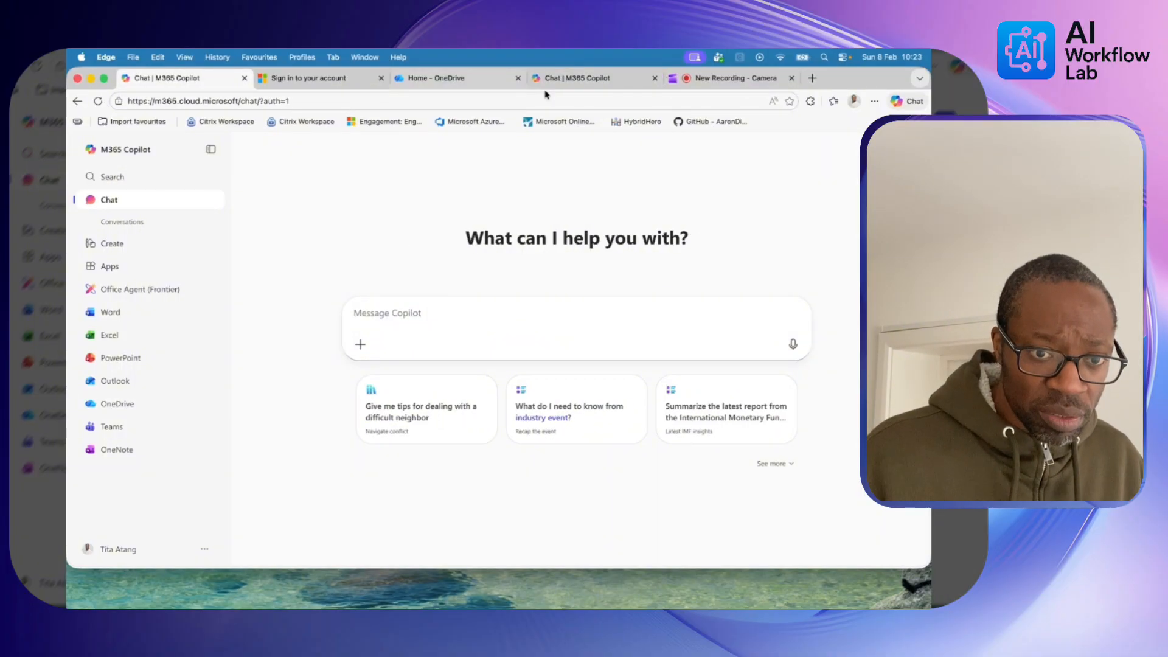
left_click(546, 84)
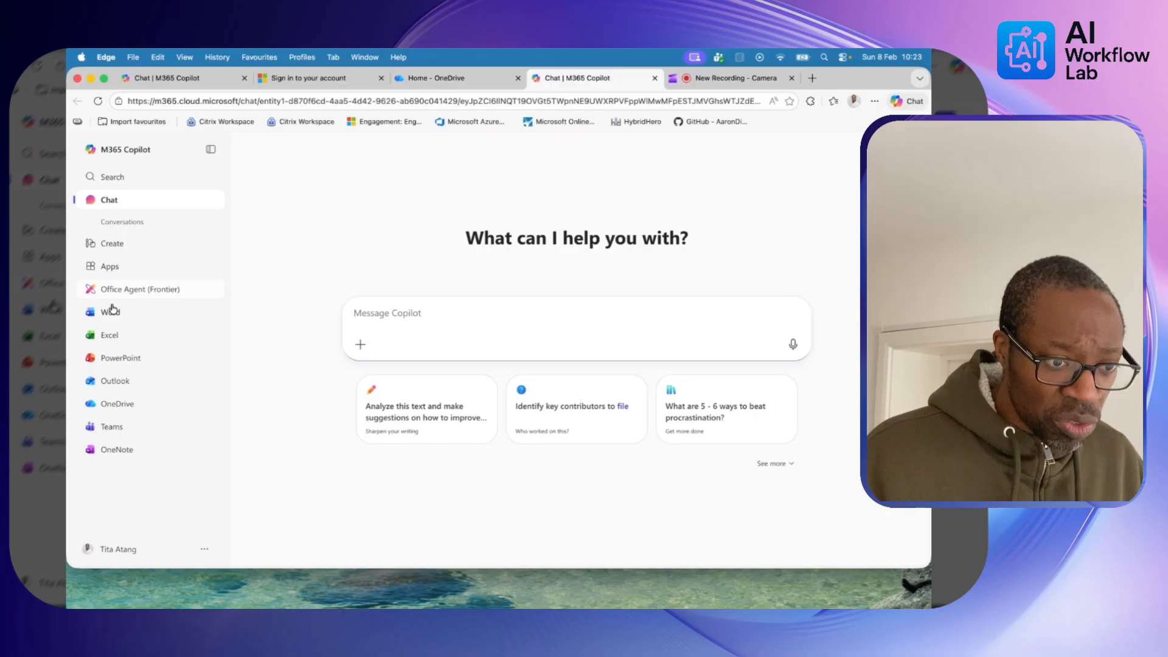
left_click(117, 151)
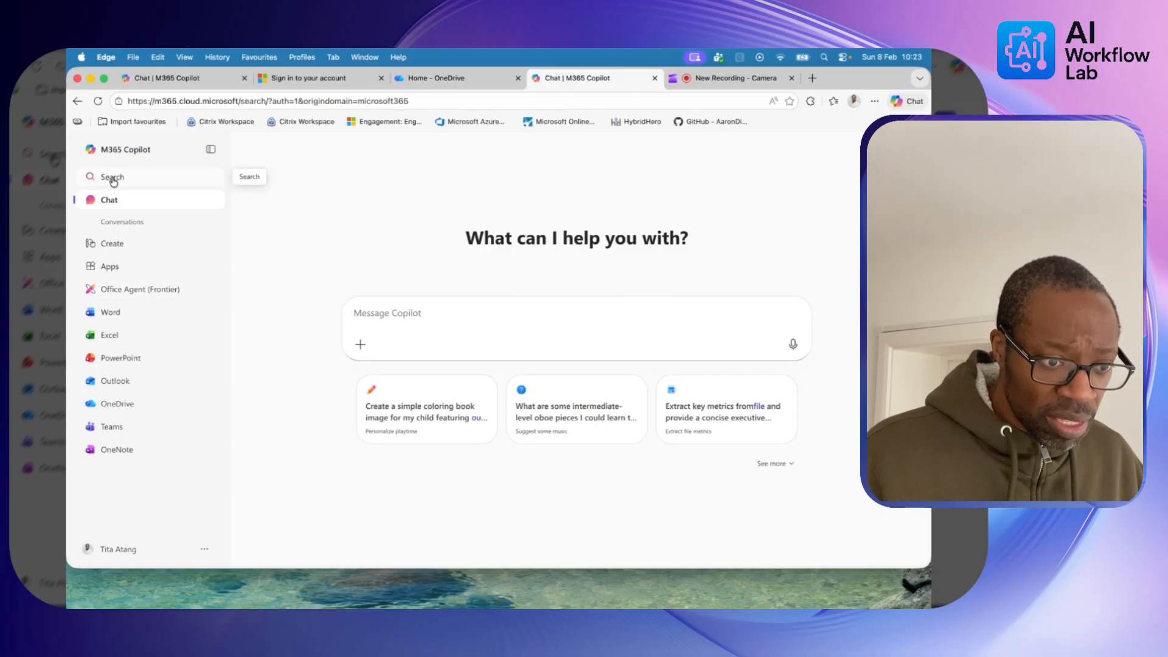
left_click(113, 178)
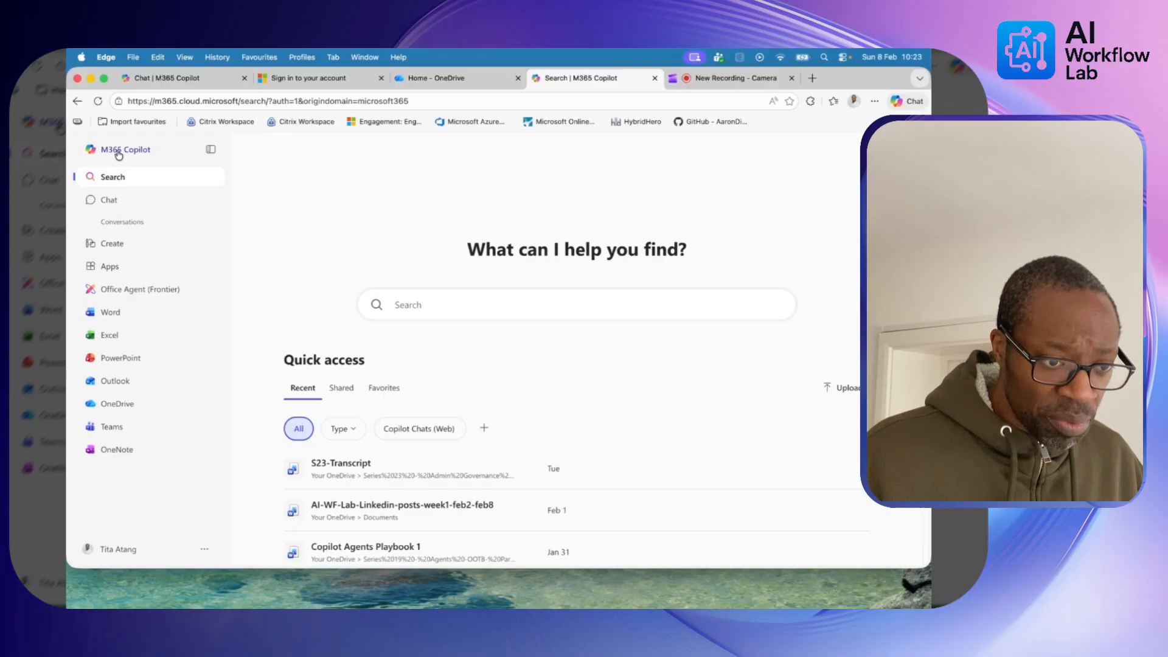
left_click(118, 154)
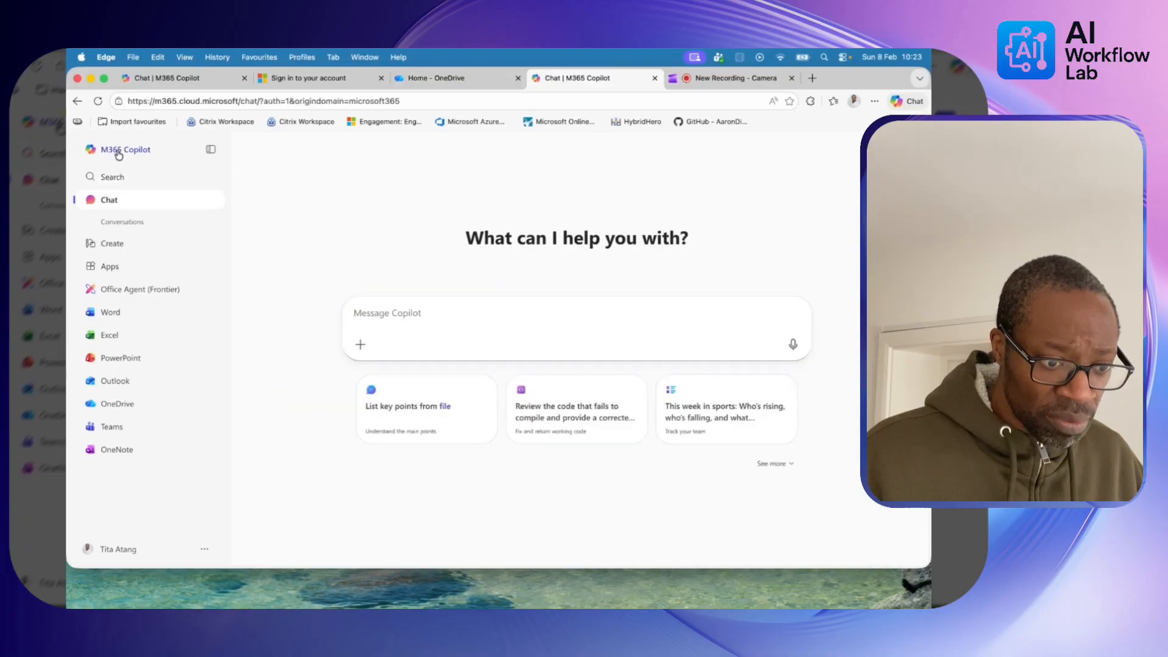
left_click(112, 549)
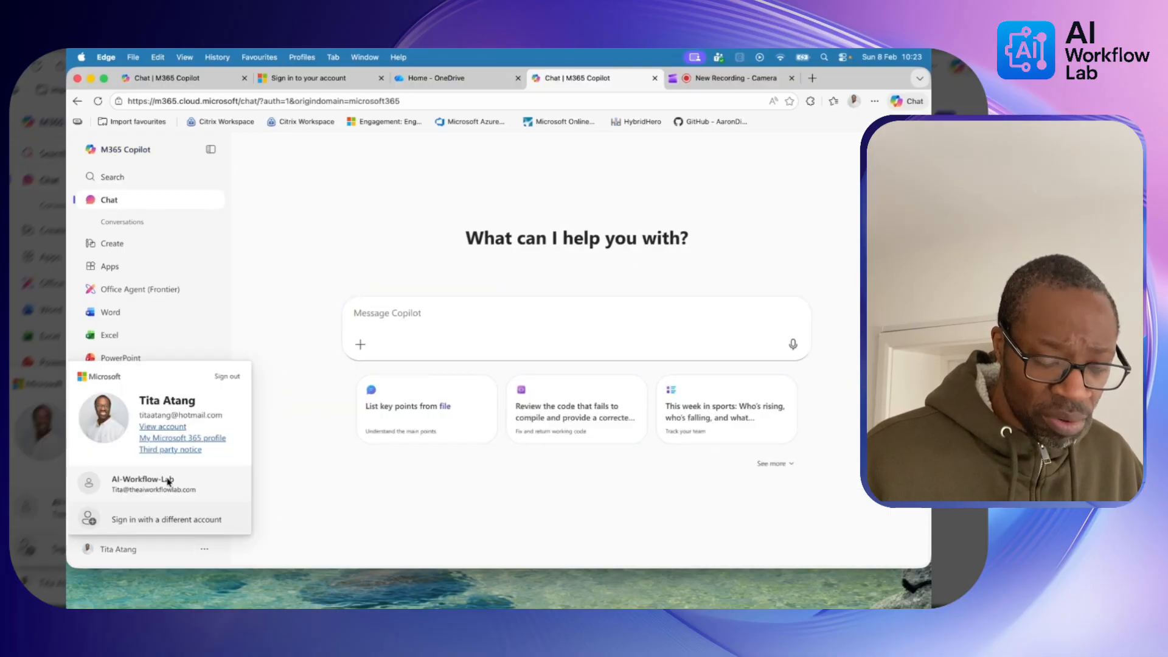
left_click(654, 78)
Step: Open Microsoft 365 Copilot from OneDrive, open the OneDrive SuperAgent agent and dismiss the completion notification
left_click(428, 82)
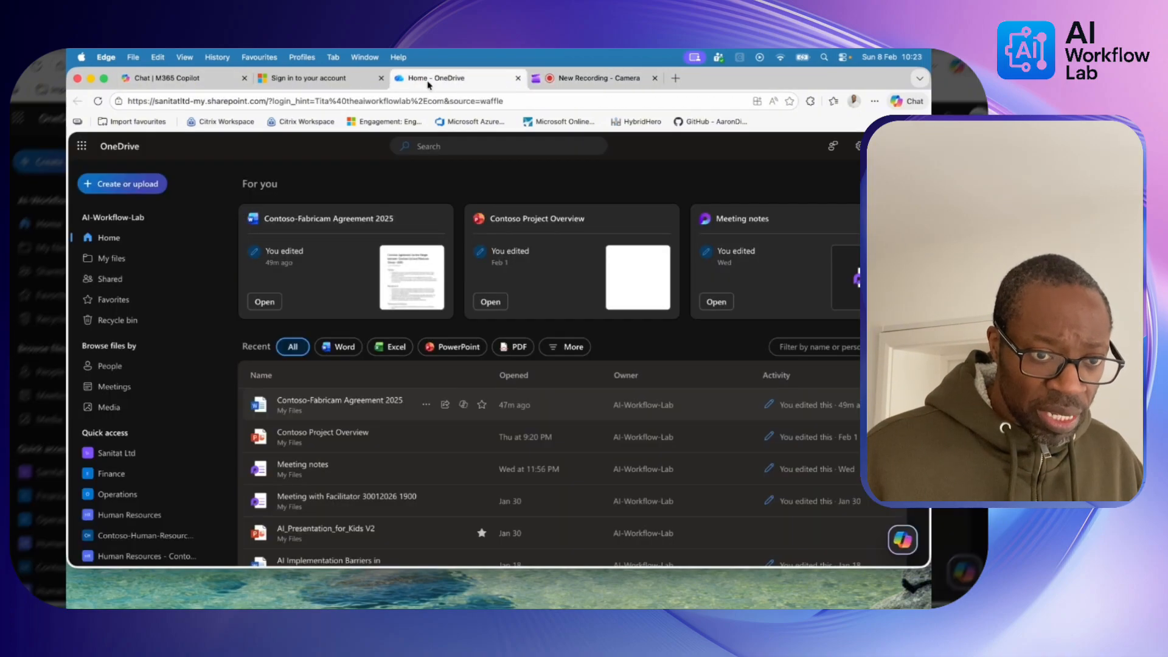
left_click(81, 146)
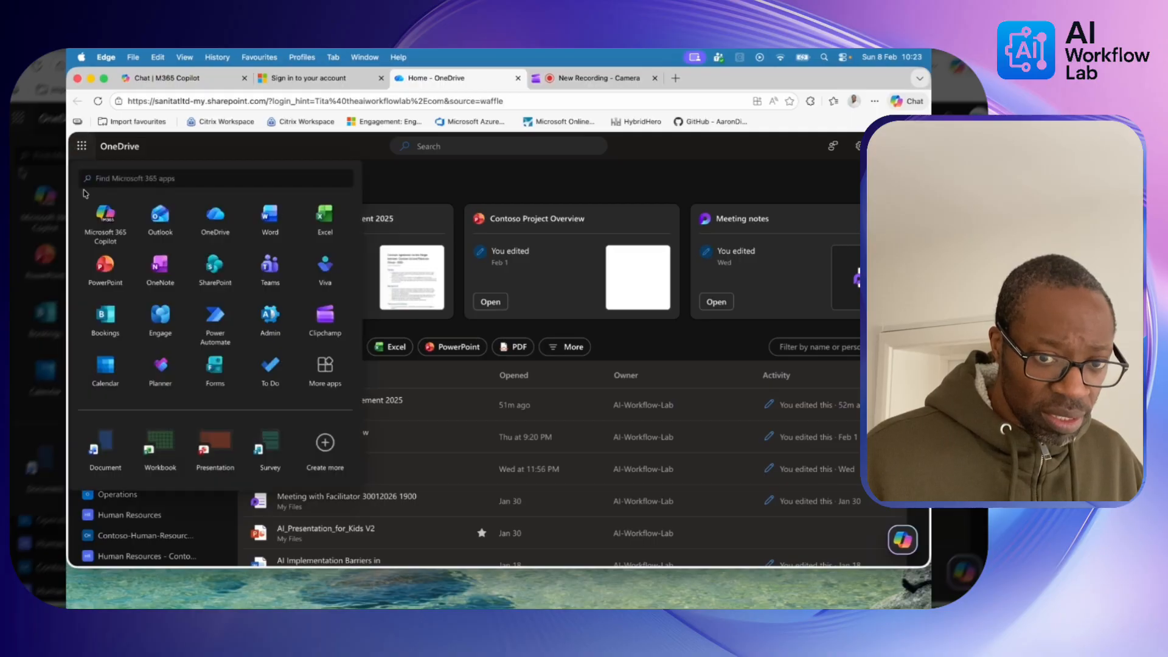
left_click(105, 214)
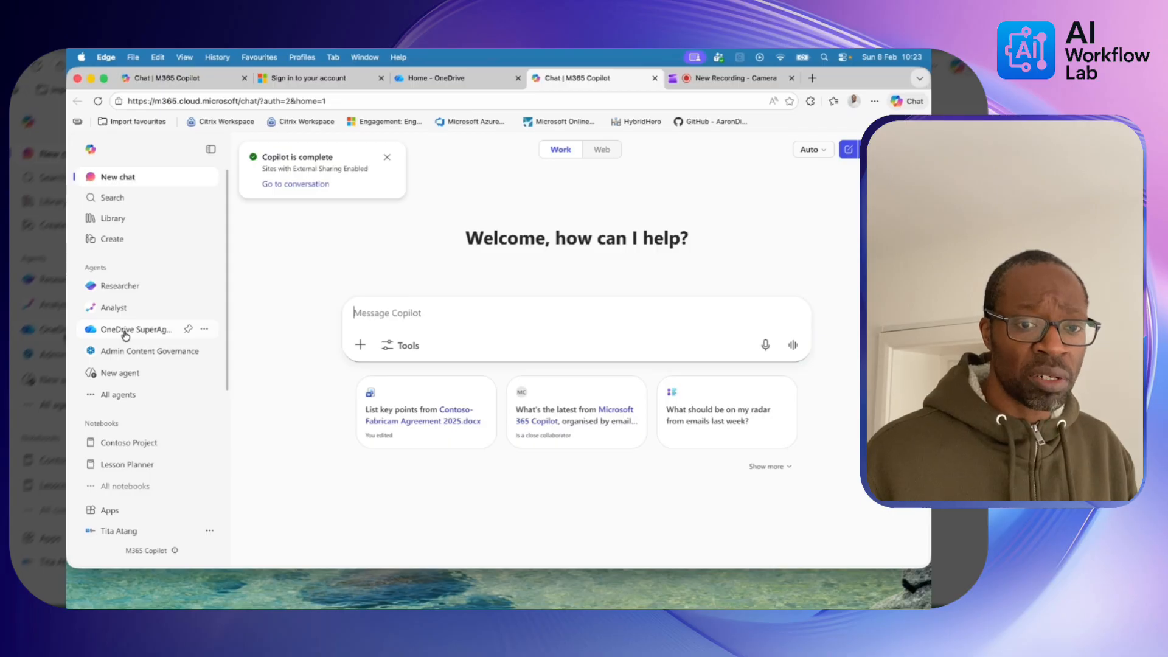
left_click(125, 332)
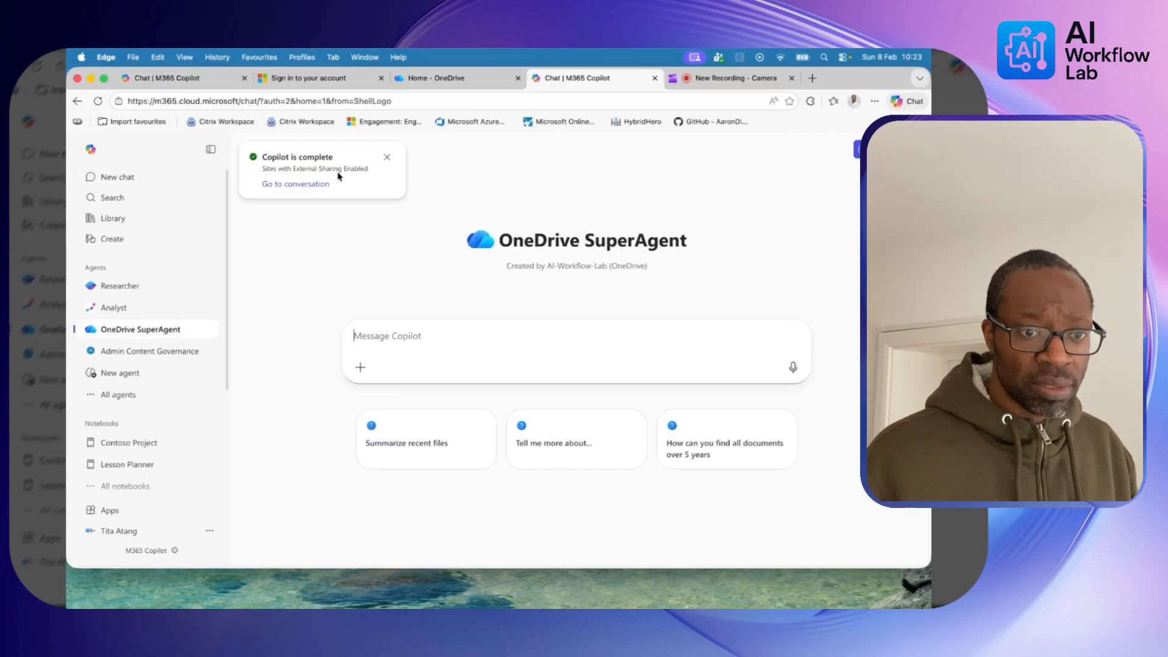
left_click(389, 160)
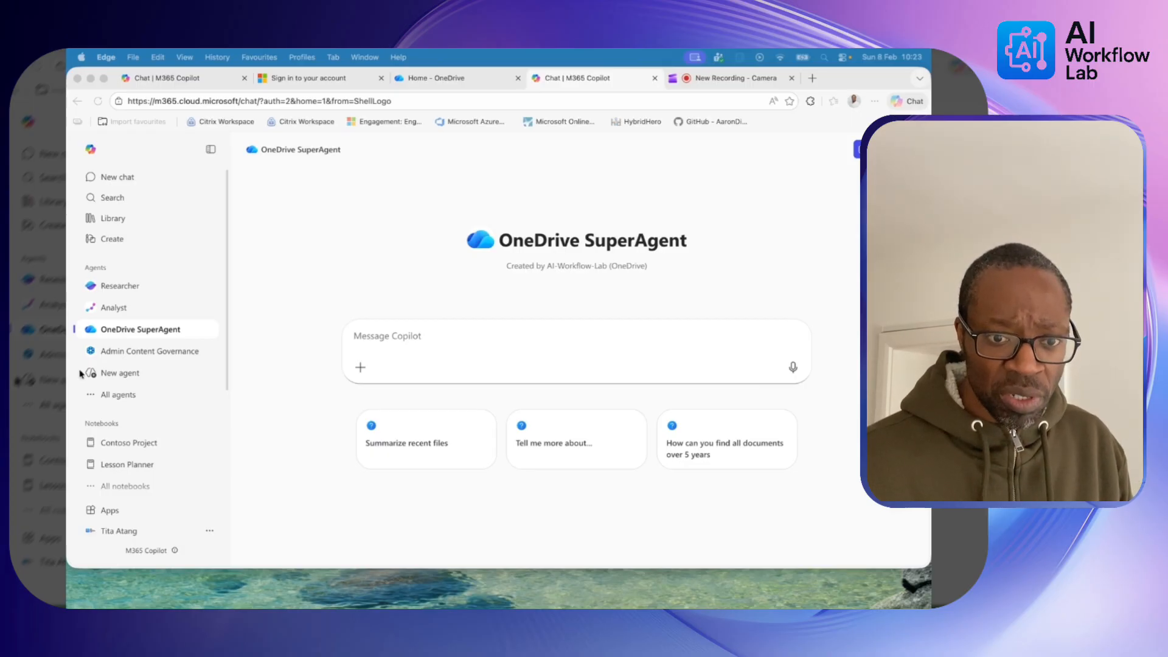
Step: Send the agent the prompt "Find All contose files I worked on in the last 2 weeks"
left_click(372, 343)
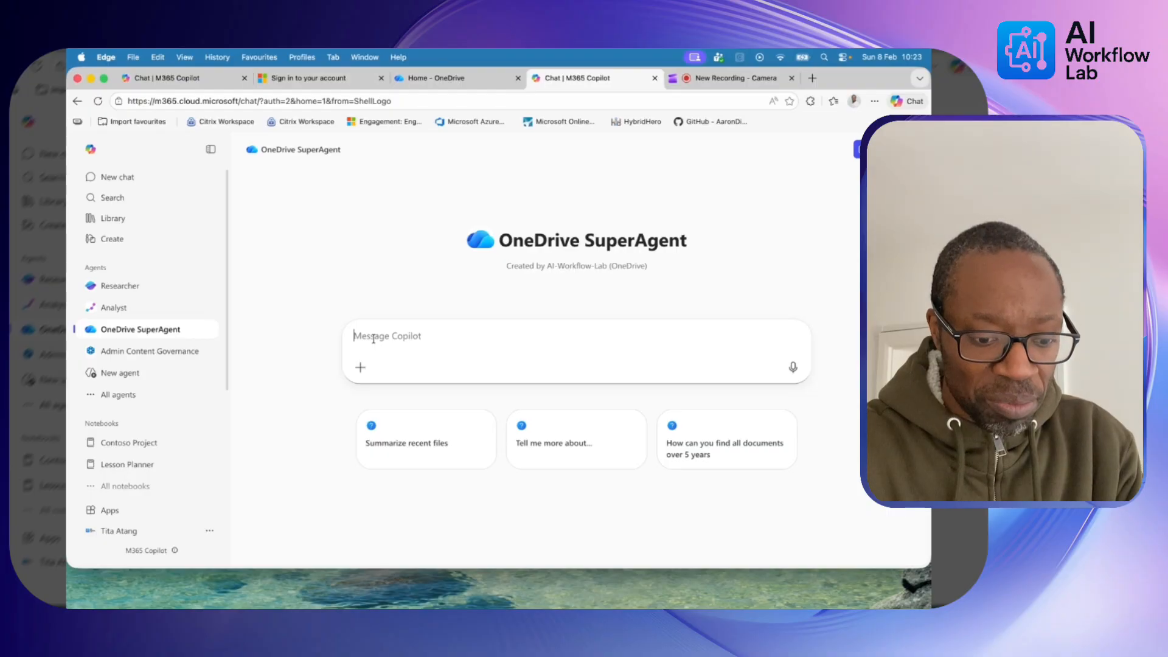
type("Find All contose files I worked on in the last 2 weeks")
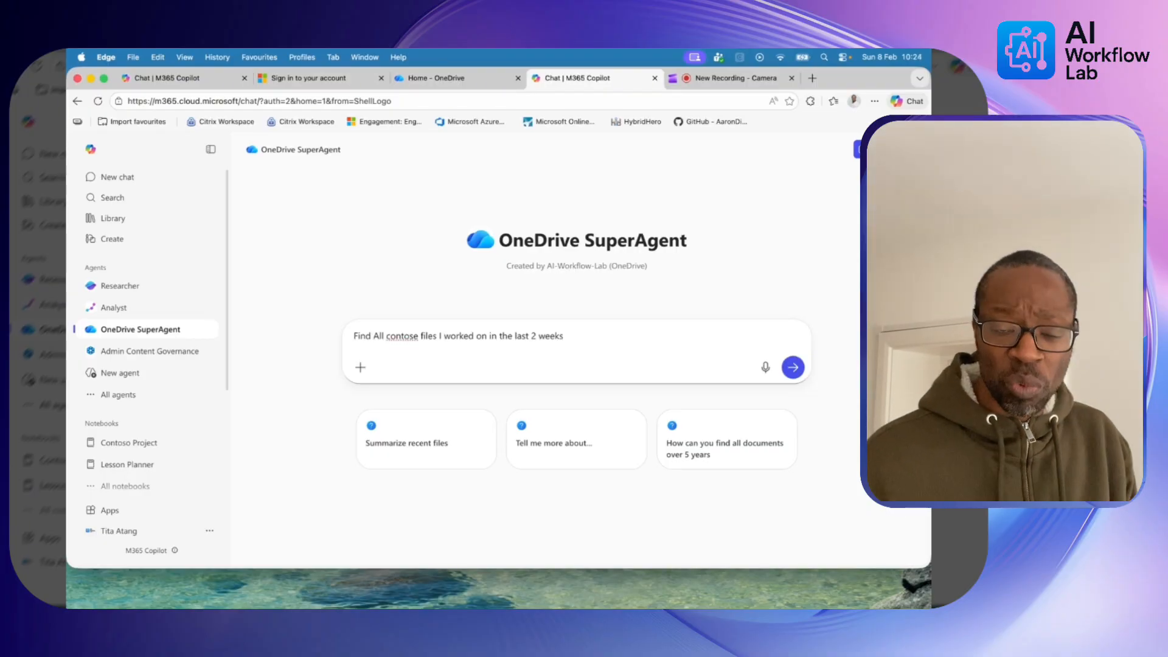
key("Return")
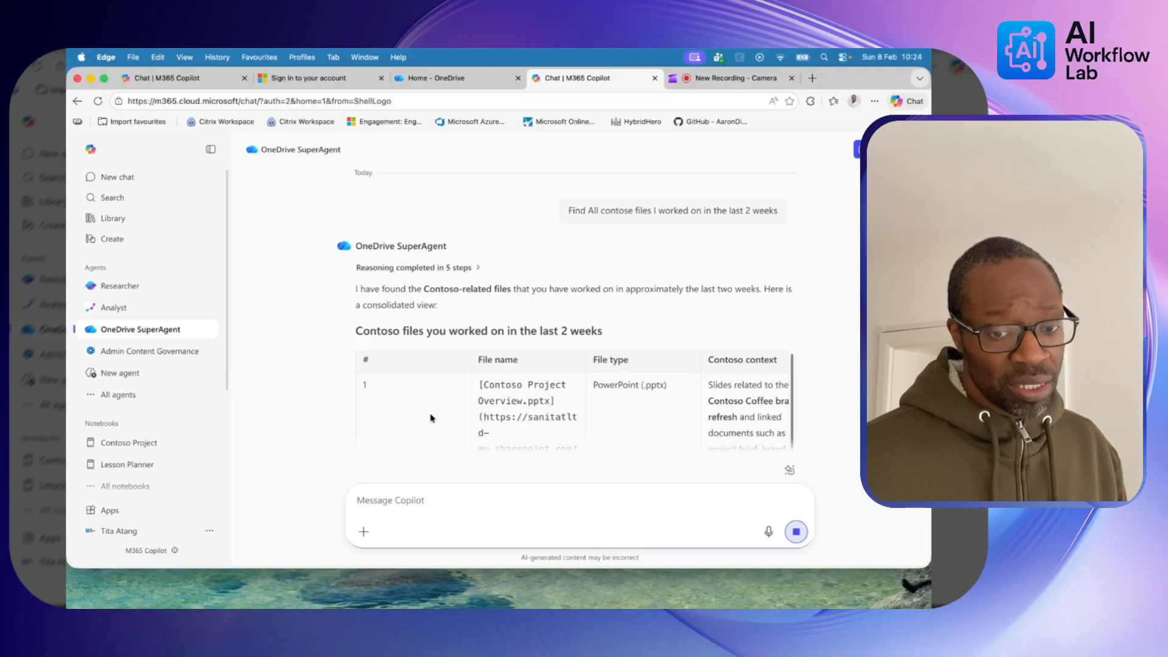
Step: Examine the table of Contoso files in the agent's reply, including the file name, file type and context columns
scroll(432, 420, "down", 1)
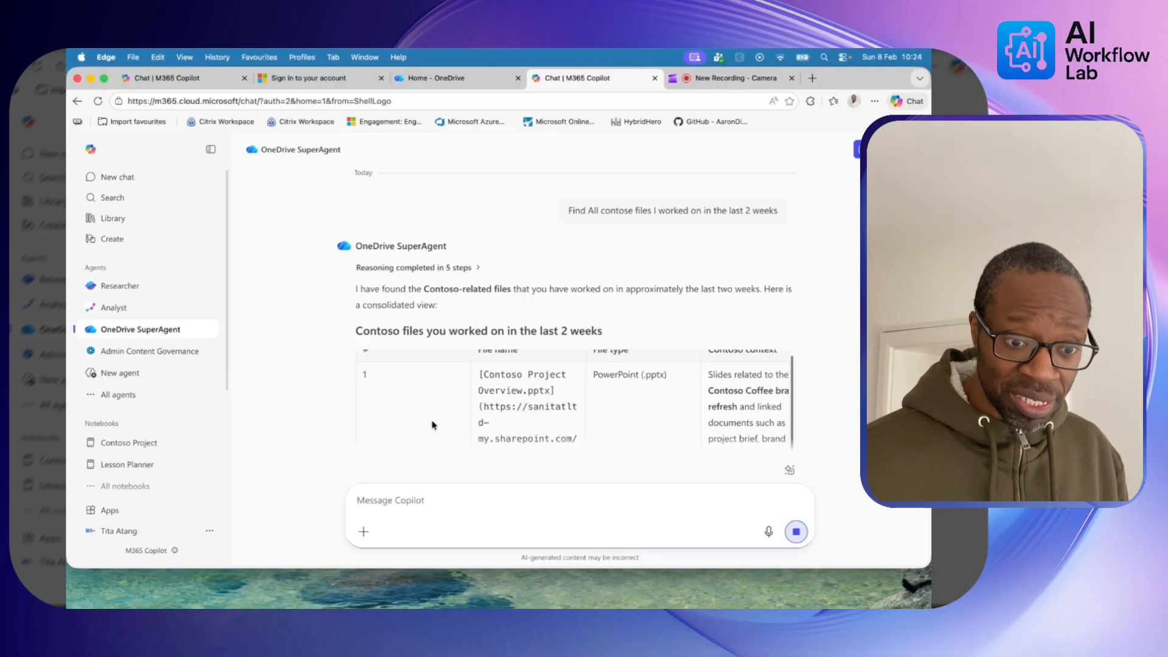
scroll(432, 425, "up", 1)
scroll(794, 395, "down", 1)
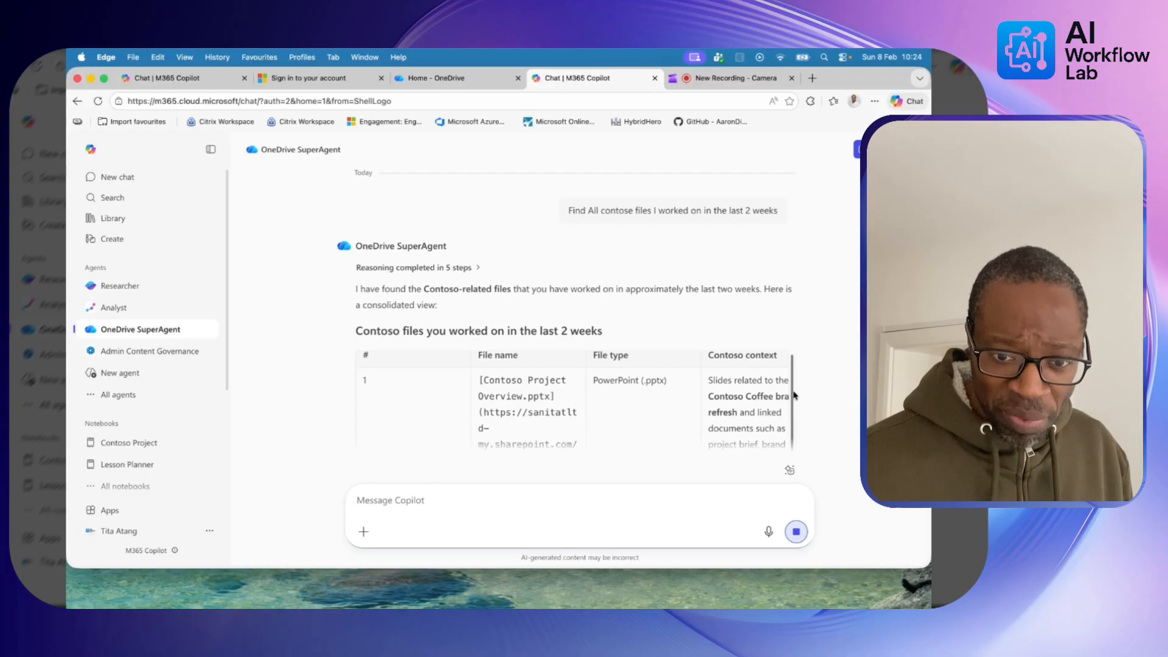
scroll(608, 420, "down", 5)
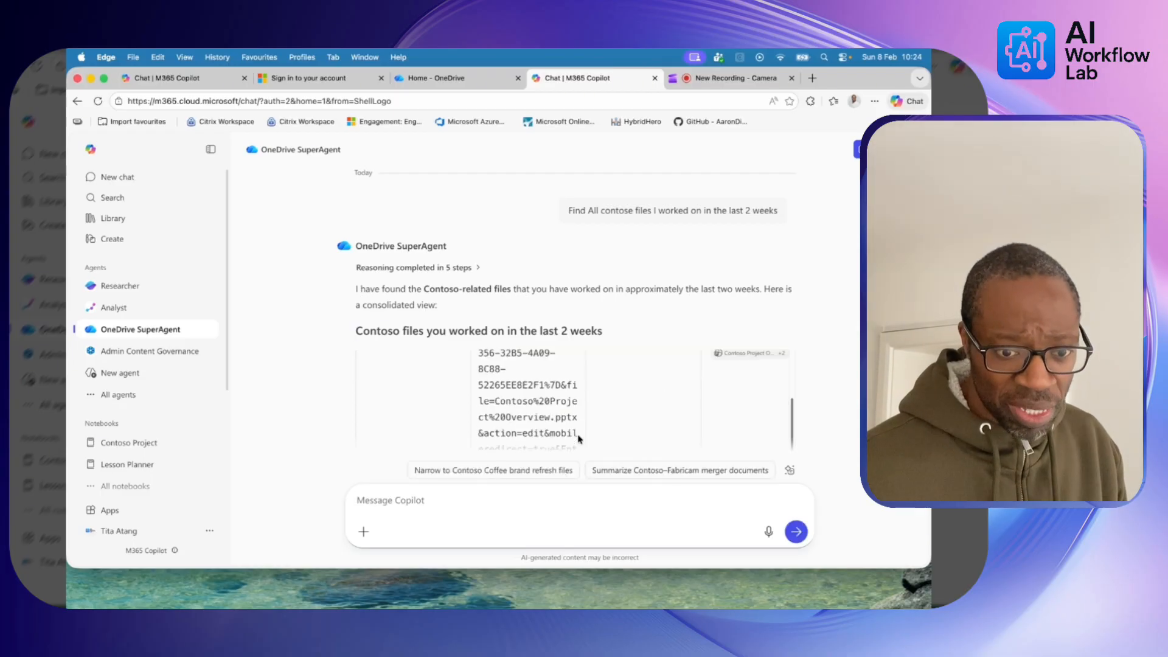
scroll(578, 437, "up", 4)
scroll(578, 440, "up", 1)
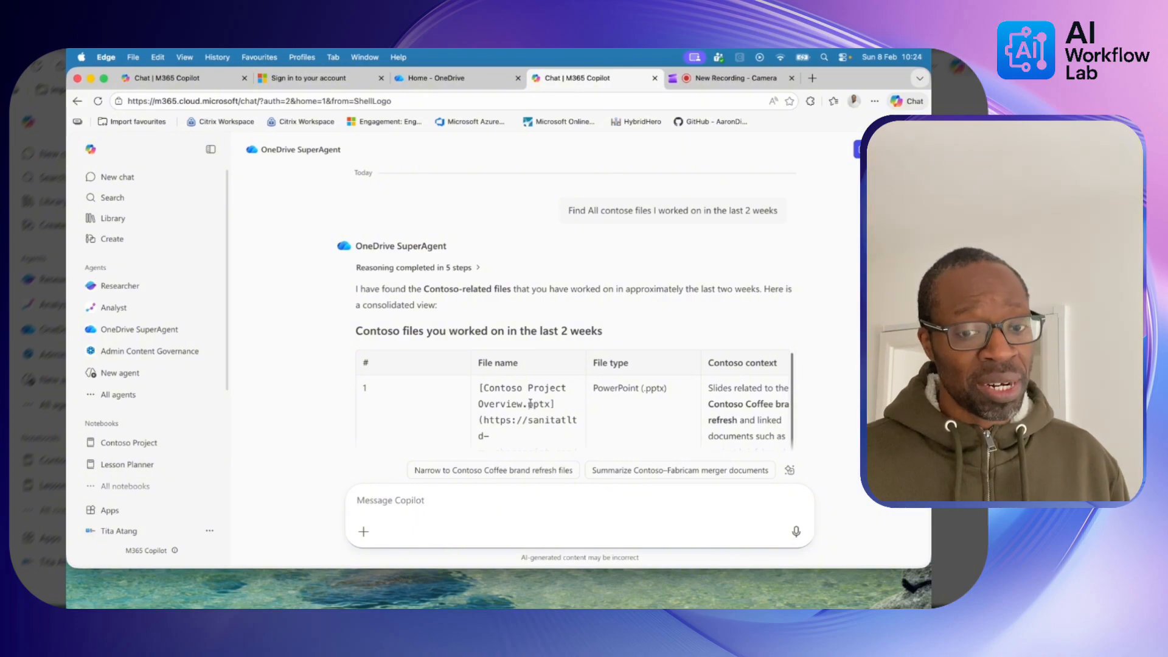
scroll(531, 417, "down", 1)
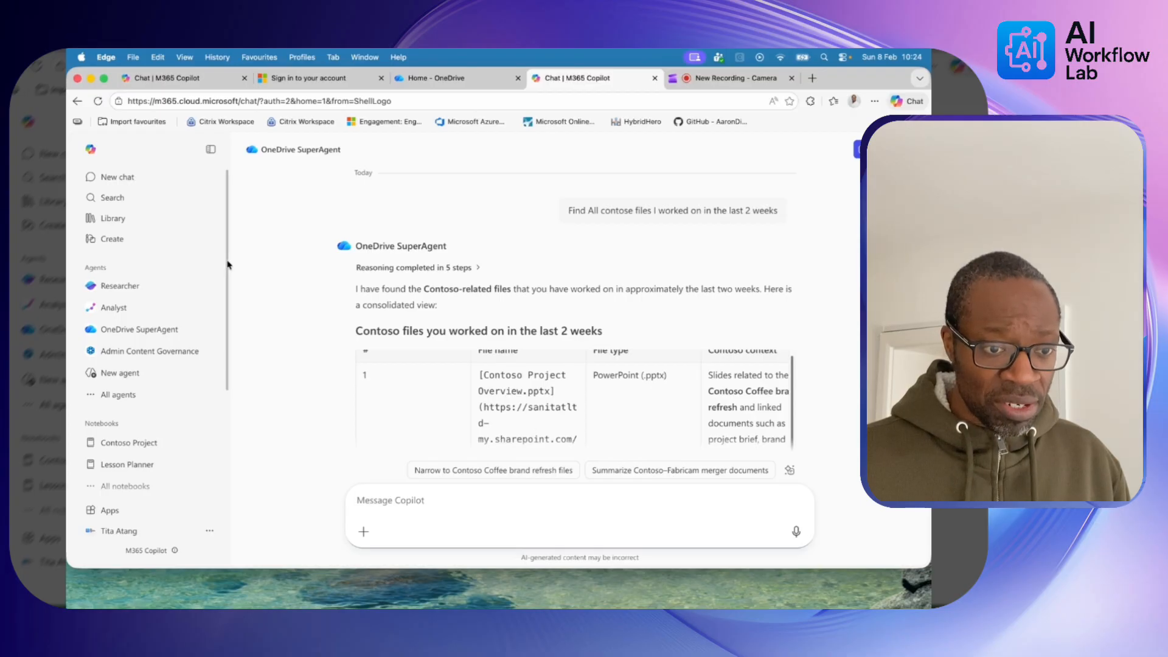
scroll(652, 406, "up", 1)
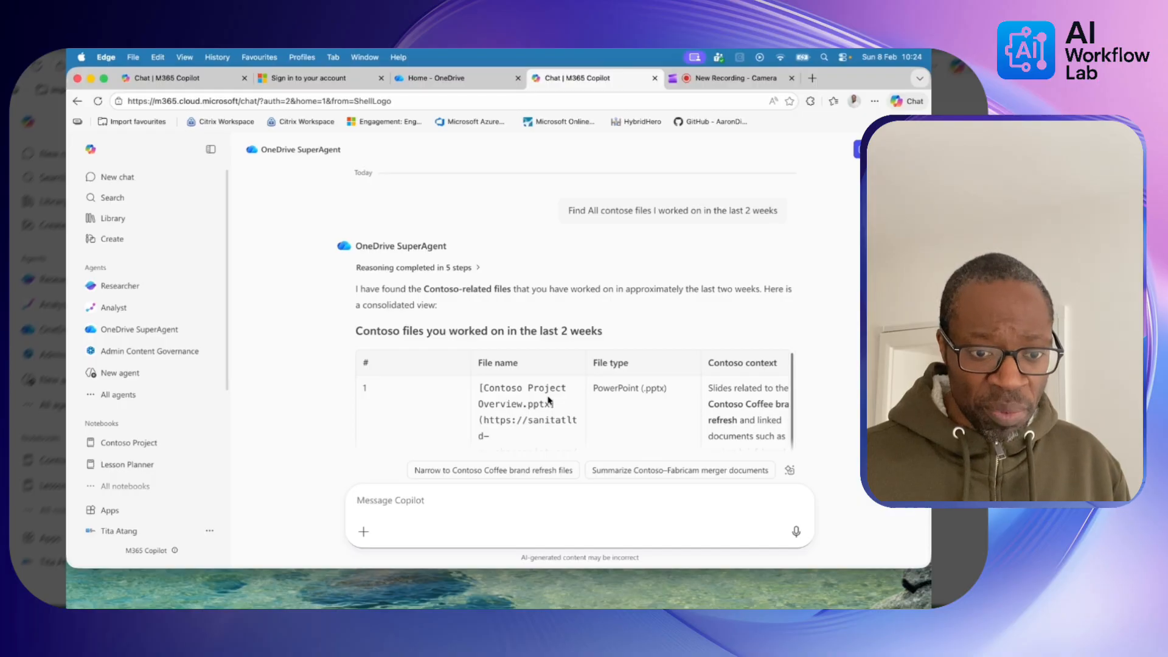
scroll(505, 415, "down", 1)
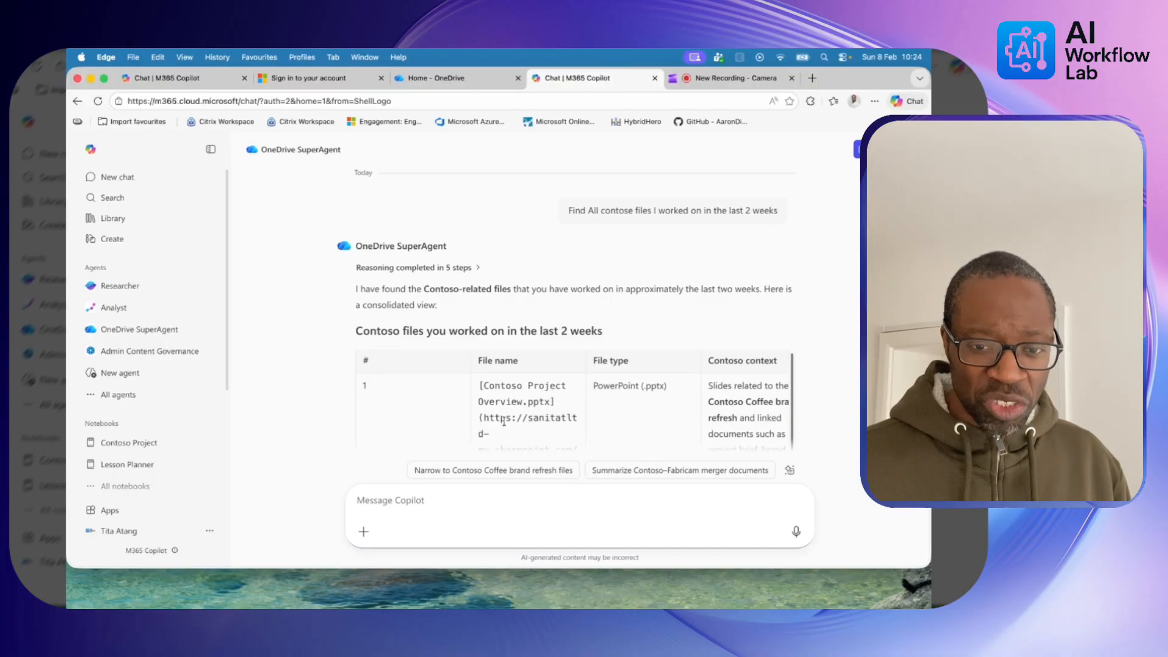
scroll(504, 420, "down", 5)
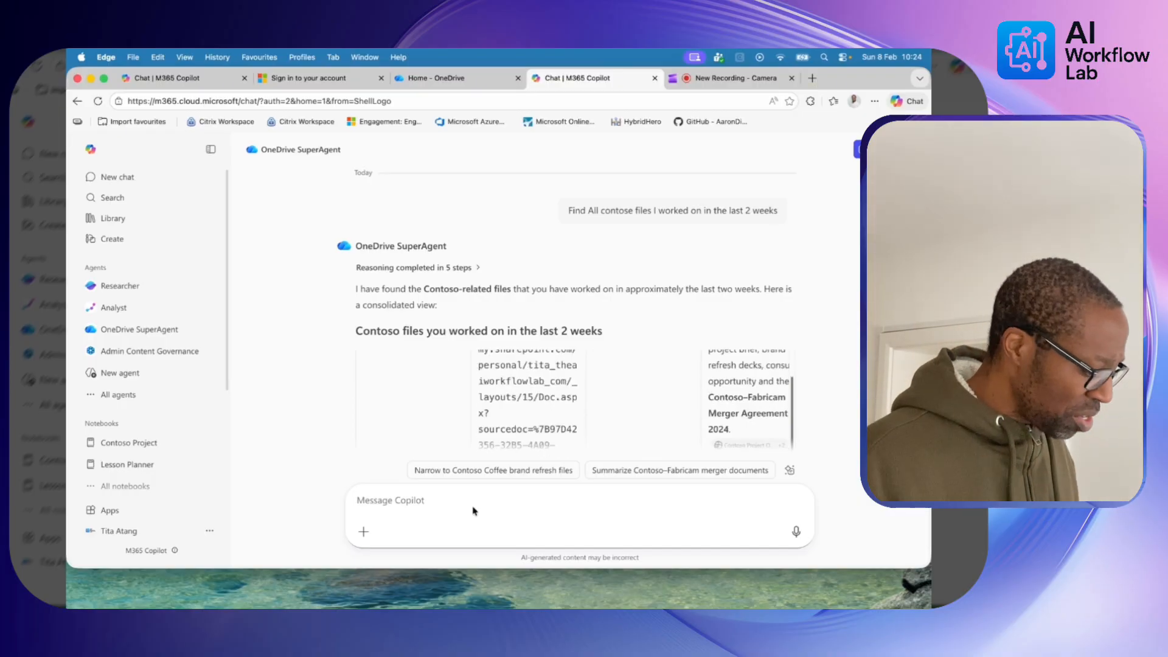
Step: Send the agent the follow-up "Can you out put the resouts but not in a table" and read through its reply
key("Caps_Lock")
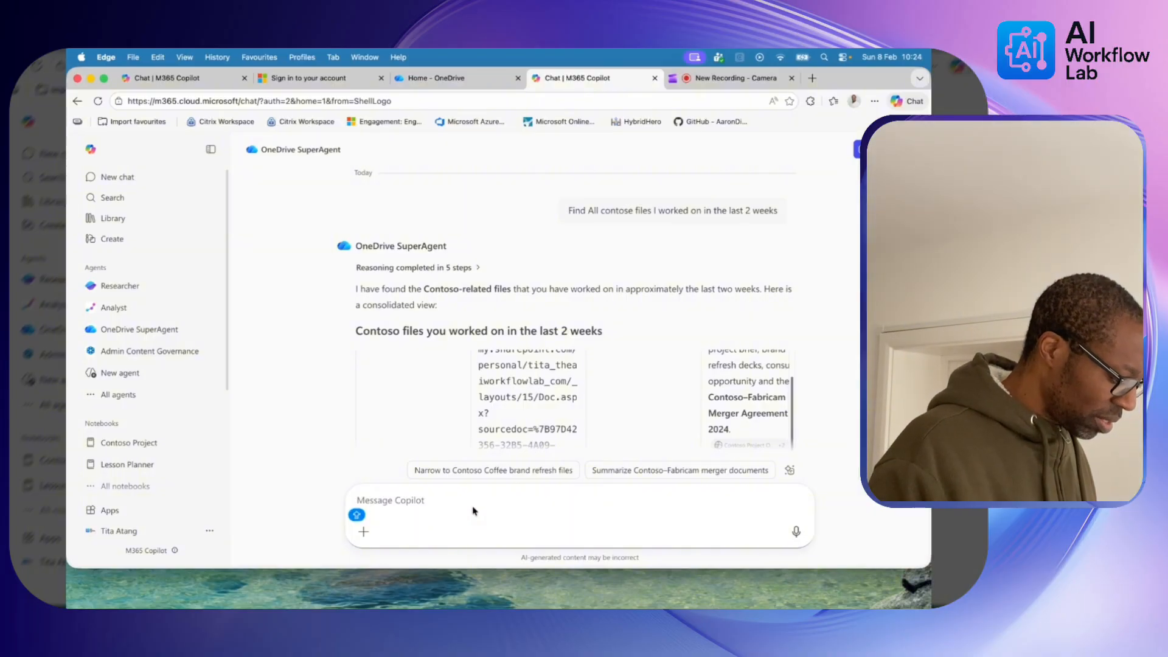
type("Can you ")
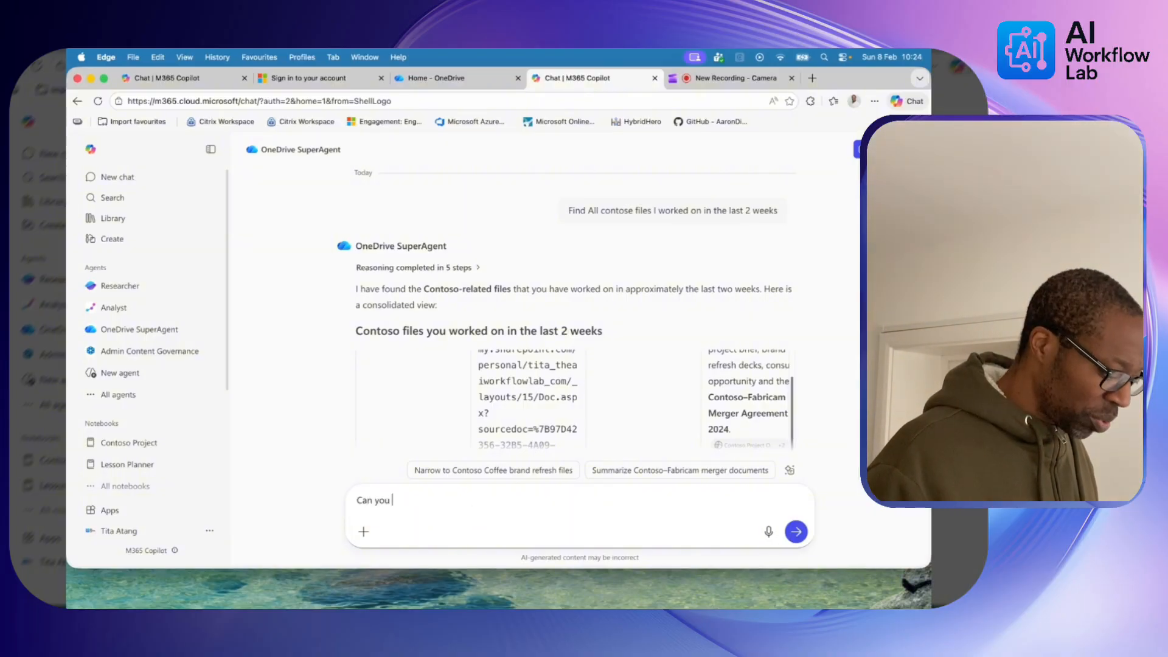
type("out p")
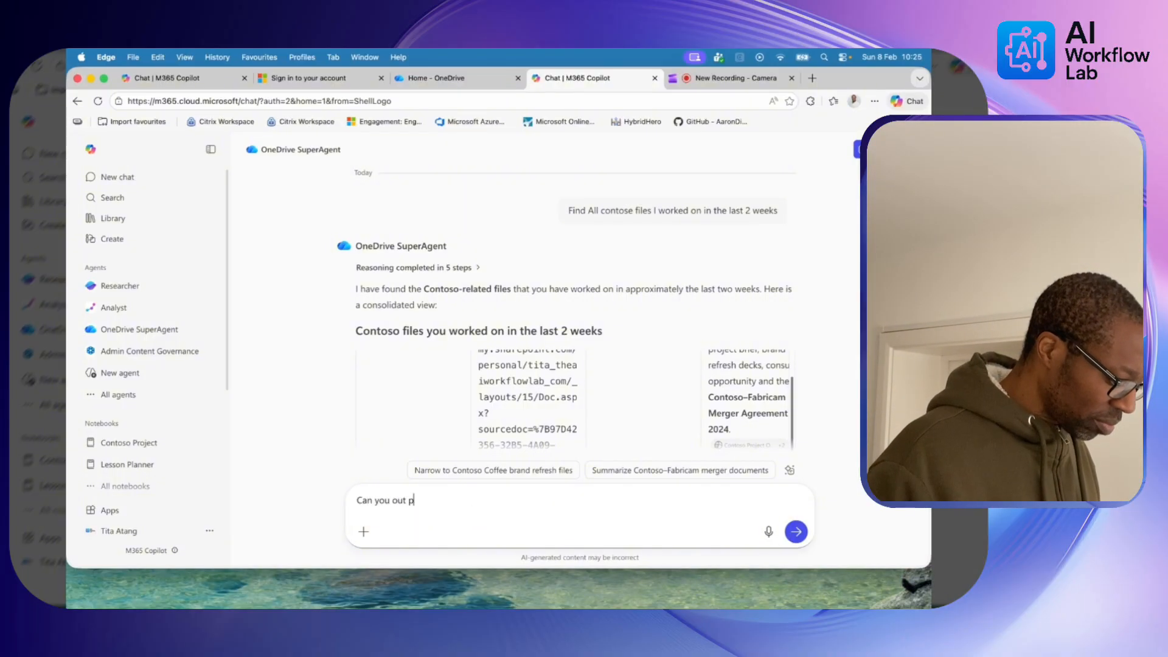
type("ut the resou")
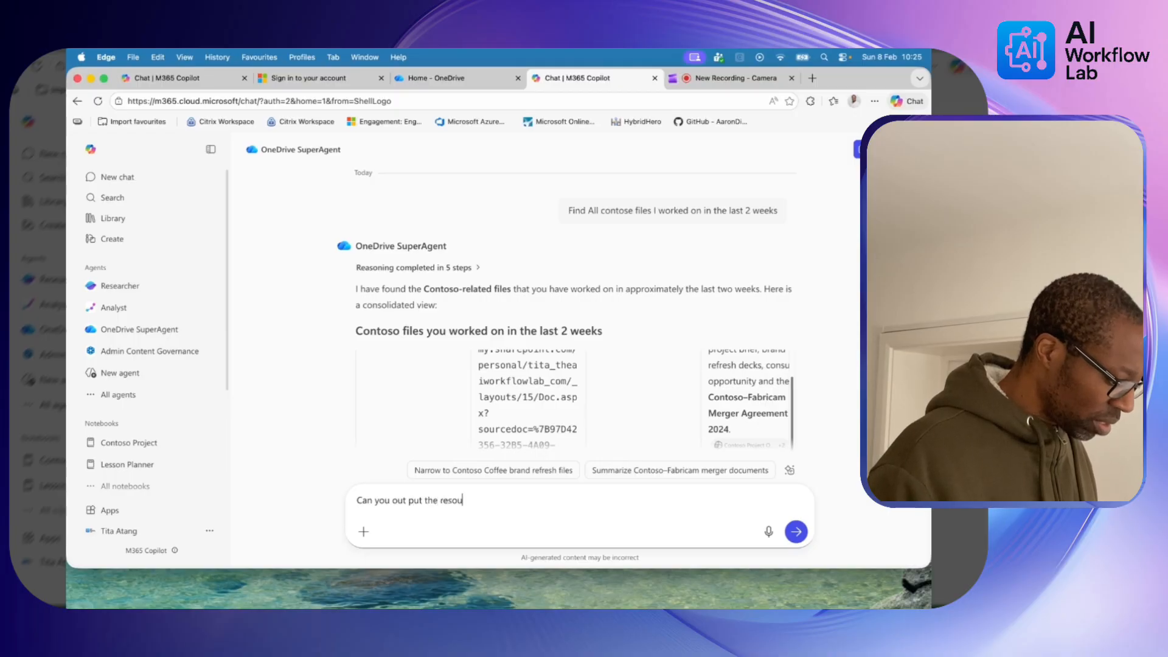
type("ts but")
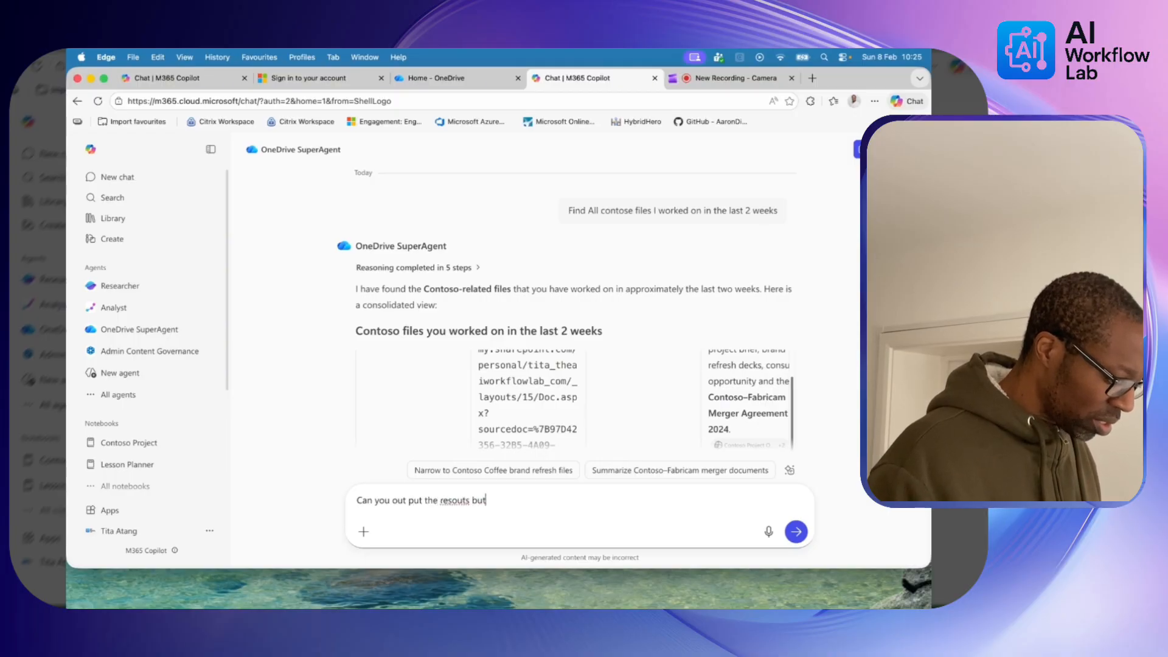
type(" not in a ta")
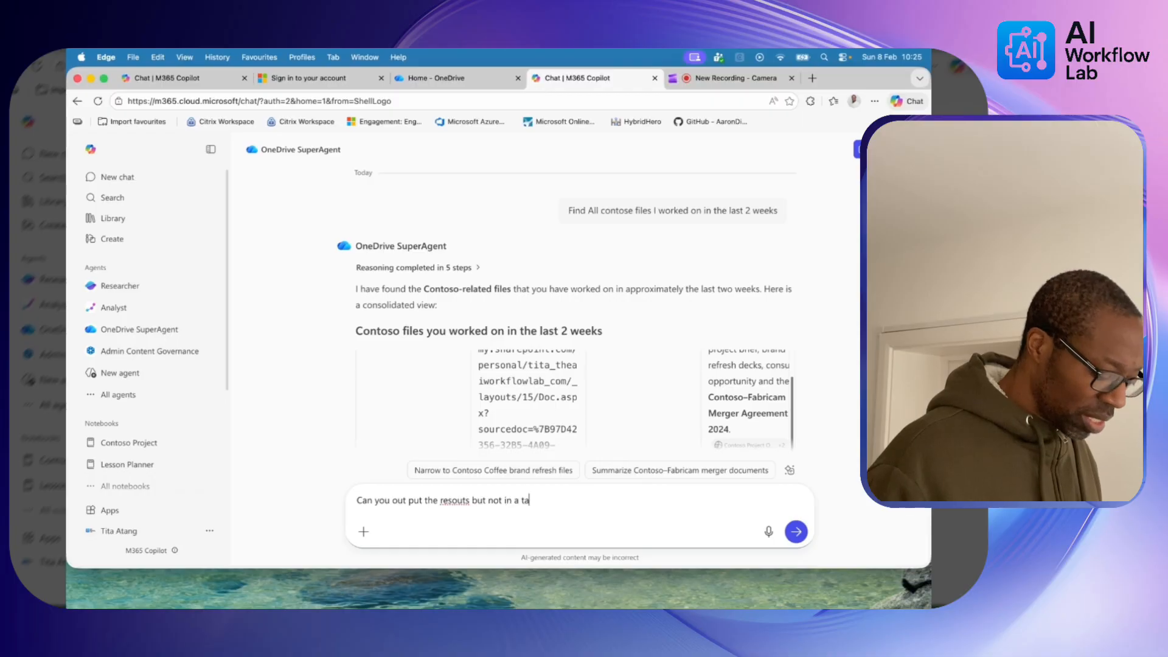
key("Return")
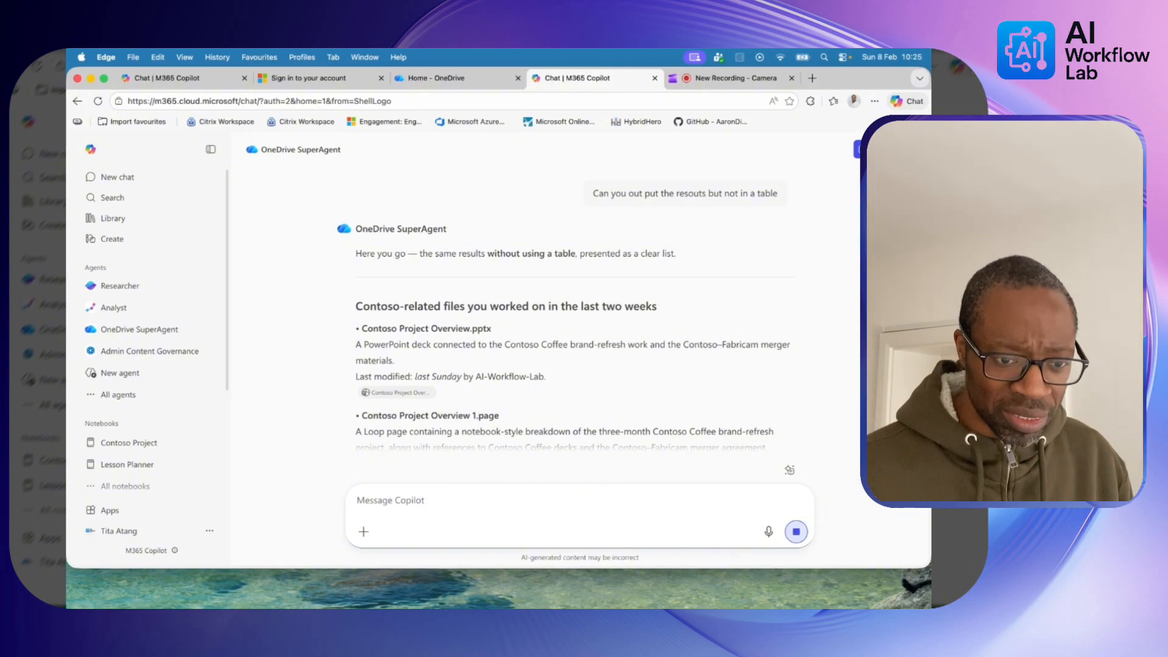
scroll(529, 419, "down", 1)
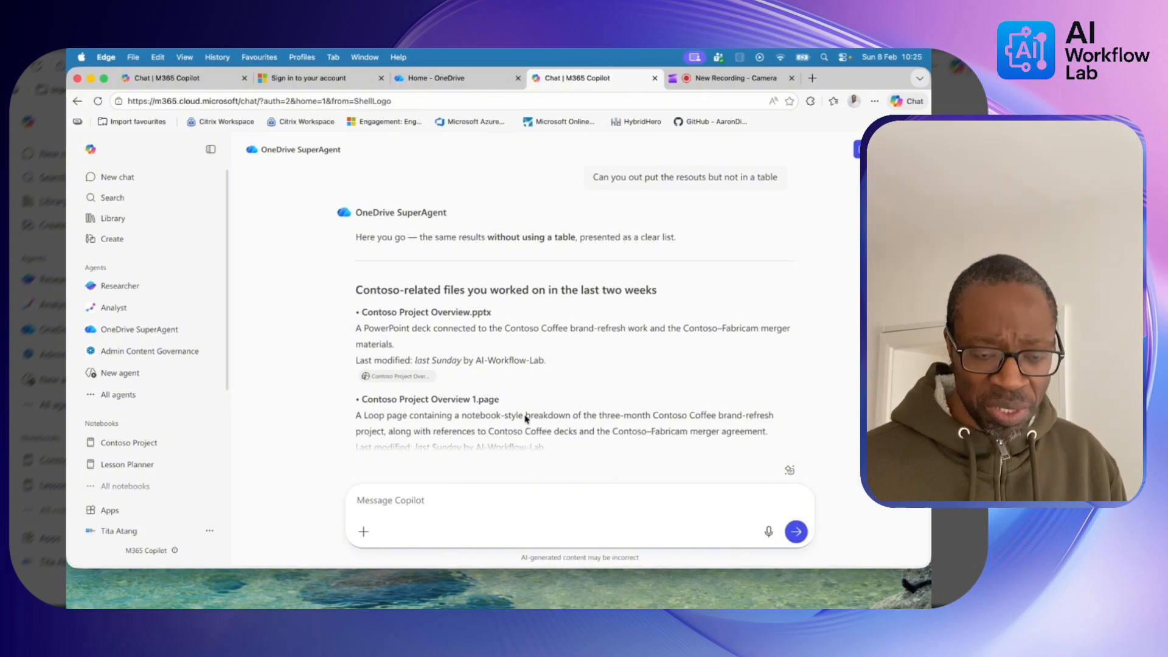
scroll(526, 419, "down", 5)
scroll(526, 419, "down", 1)
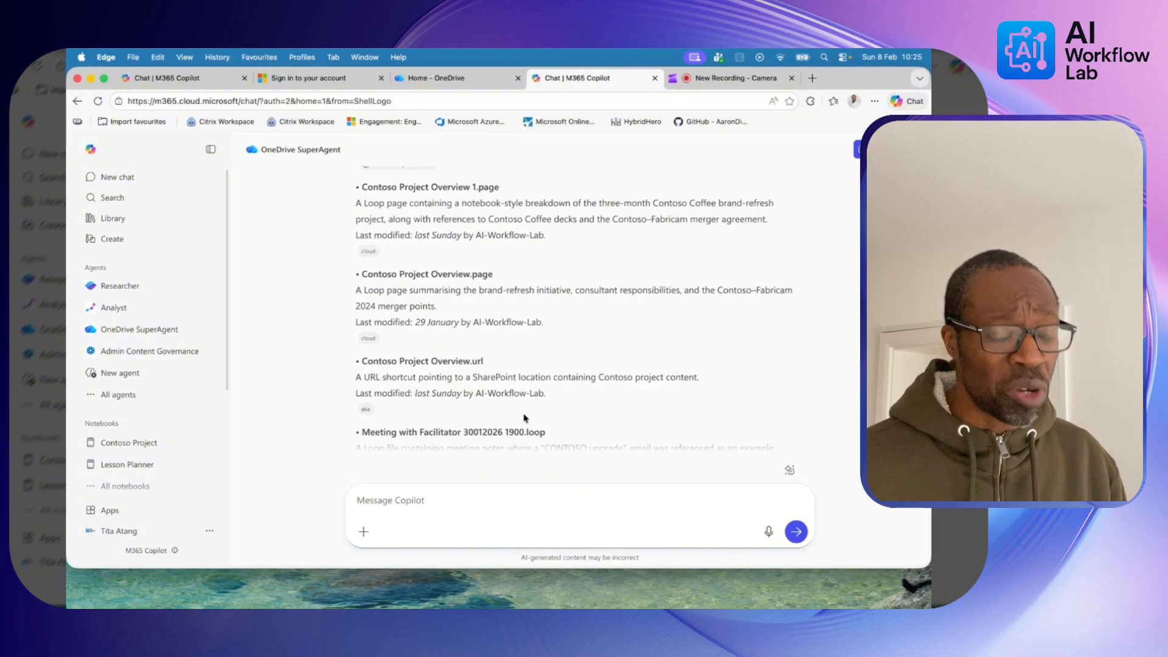
scroll(526, 418, "down", 1)
scroll(523, 414, "up", 1)
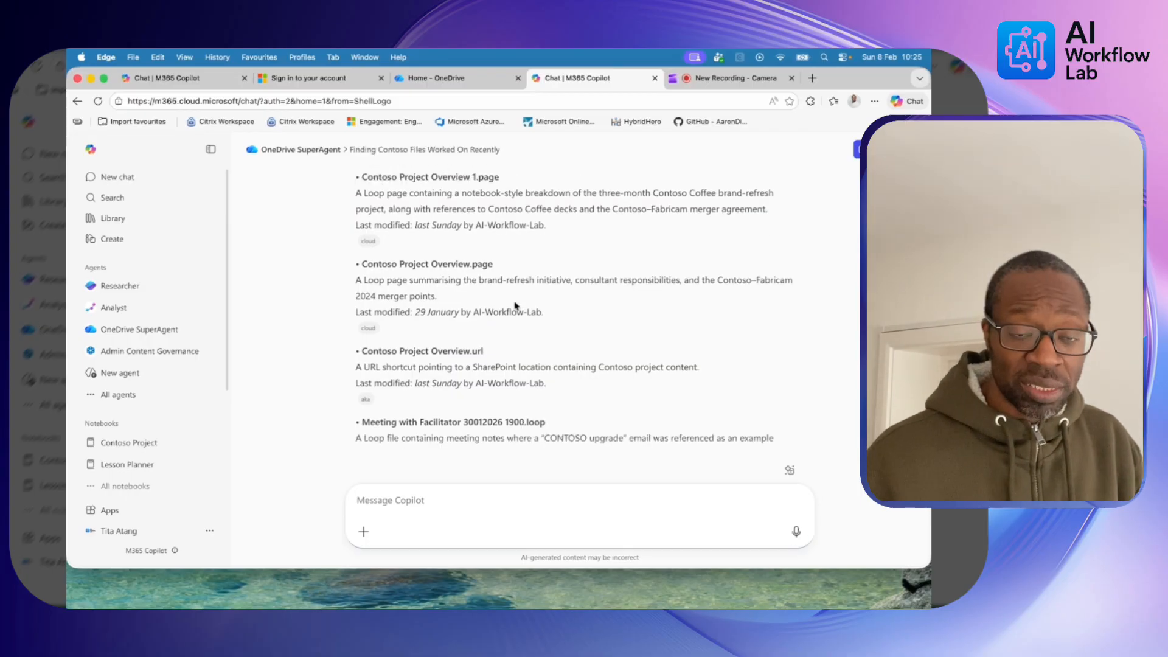
Step: Send the agent the prompt "find all my meeting notes from the last 2 weeks" and read through its reply
scroll(513, 314, "up", 3)
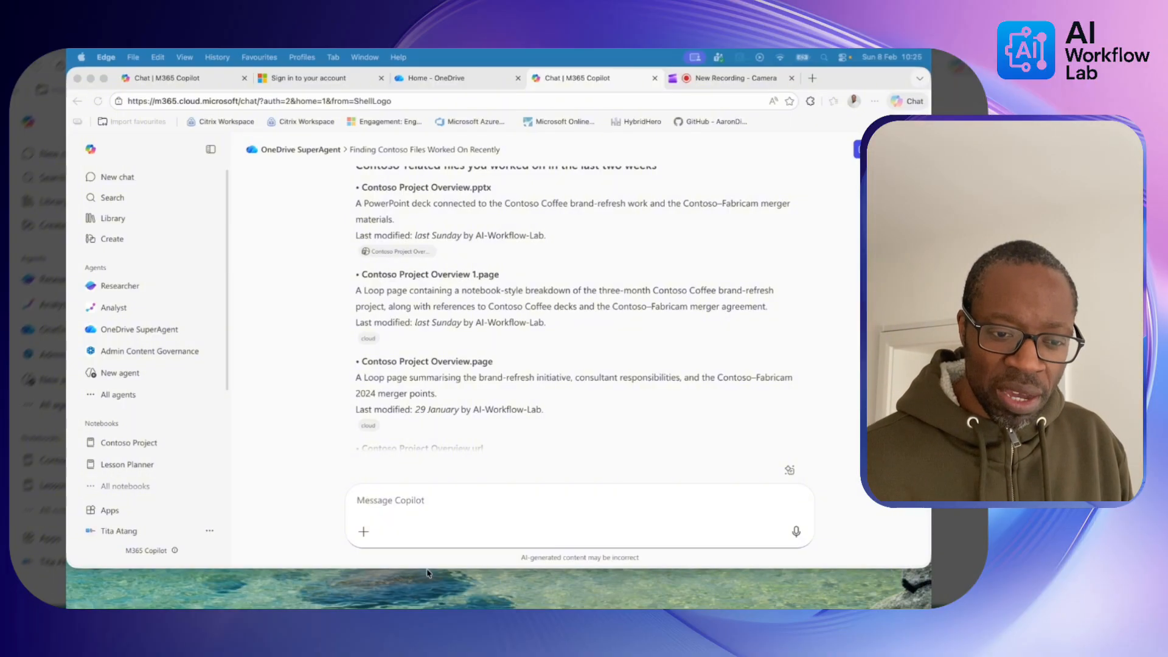
left_click(402, 506)
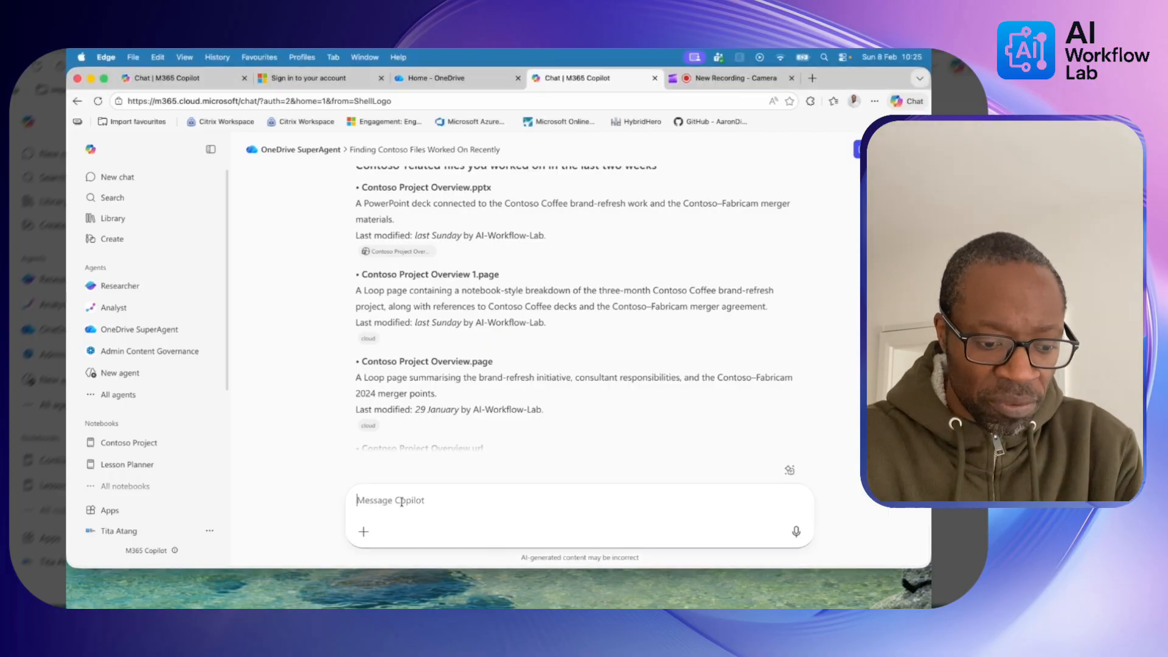
type("find all my meeting notes from the last 2 weeks")
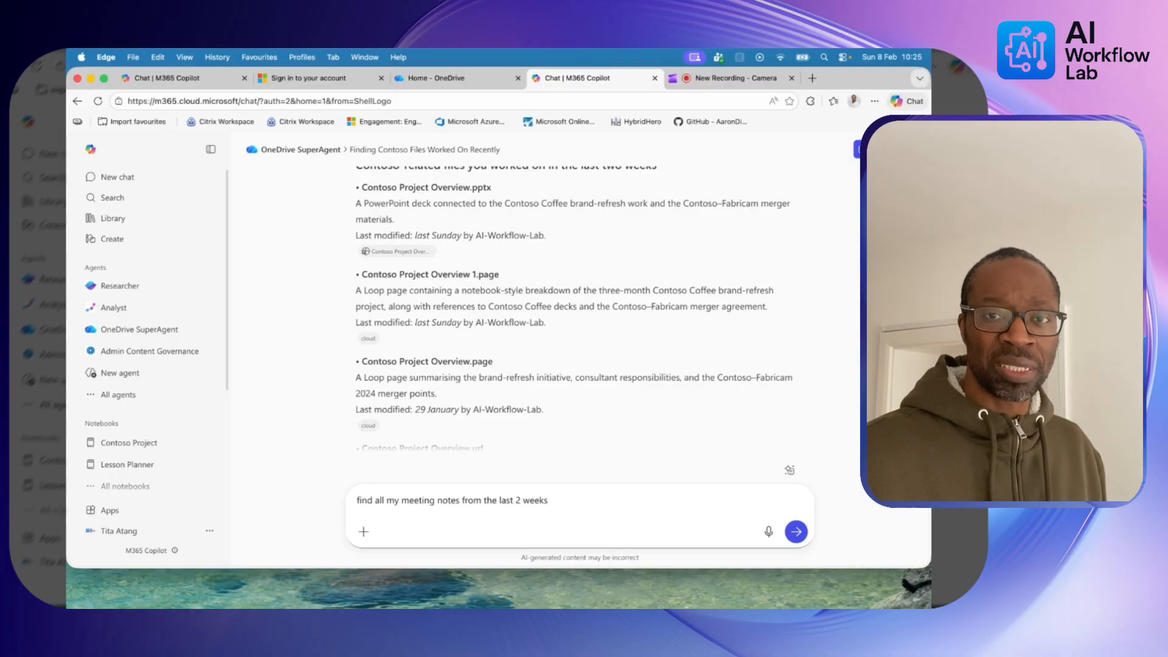
key("Return")
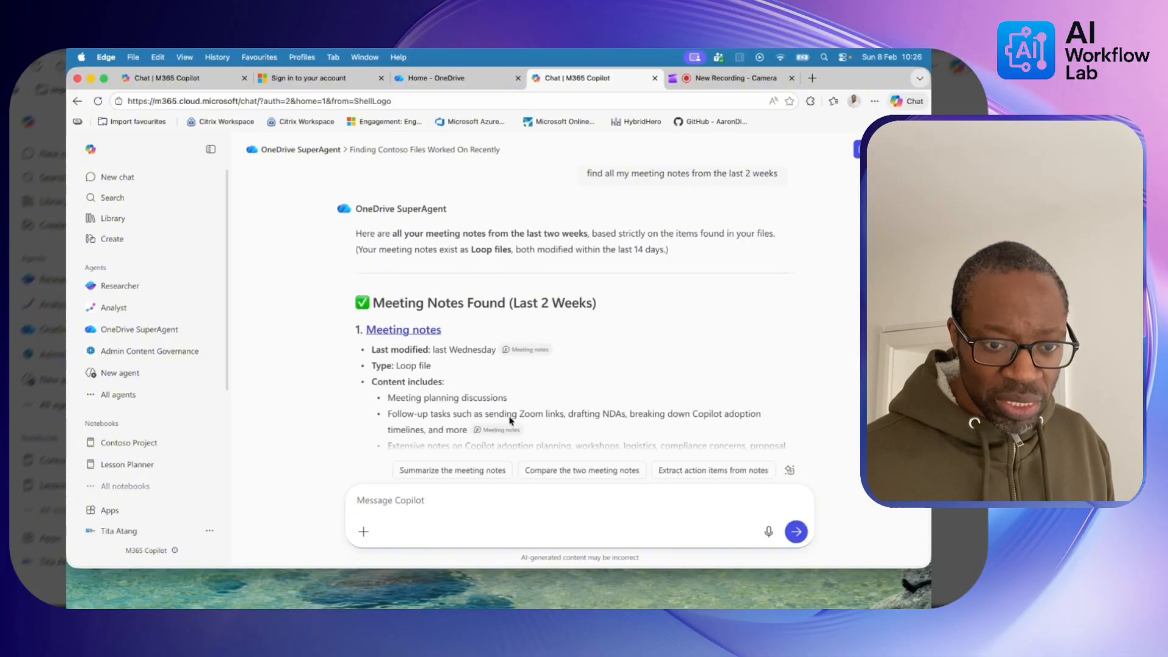
scroll(510, 420, "down", 1)
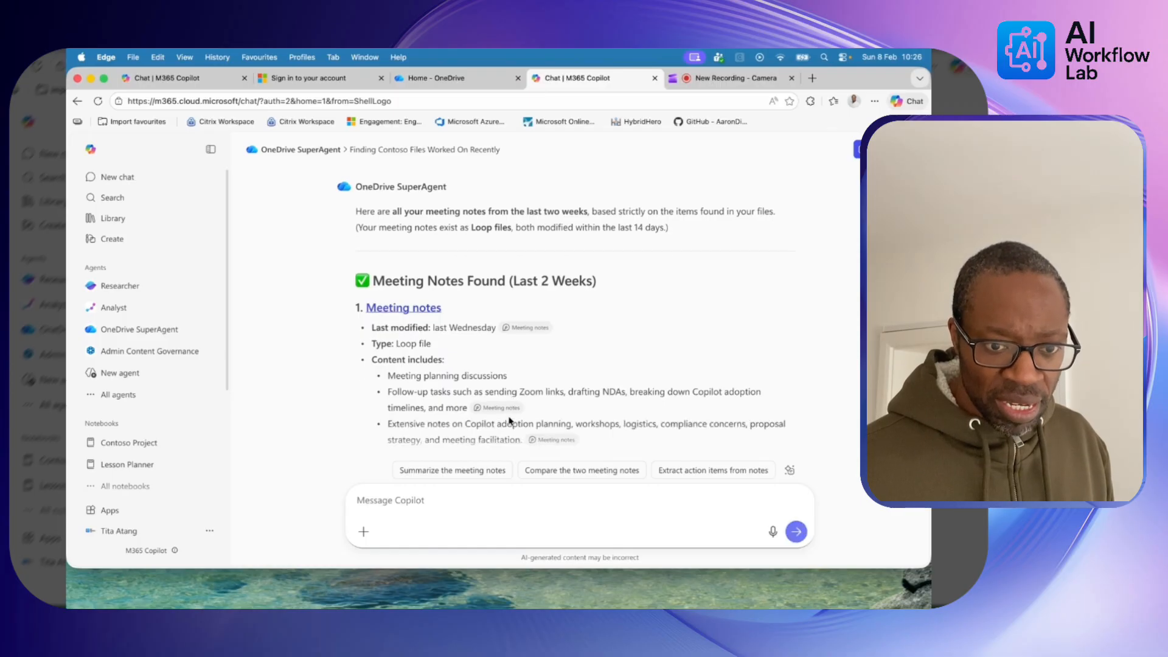
scroll(423, 334, "down", 4)
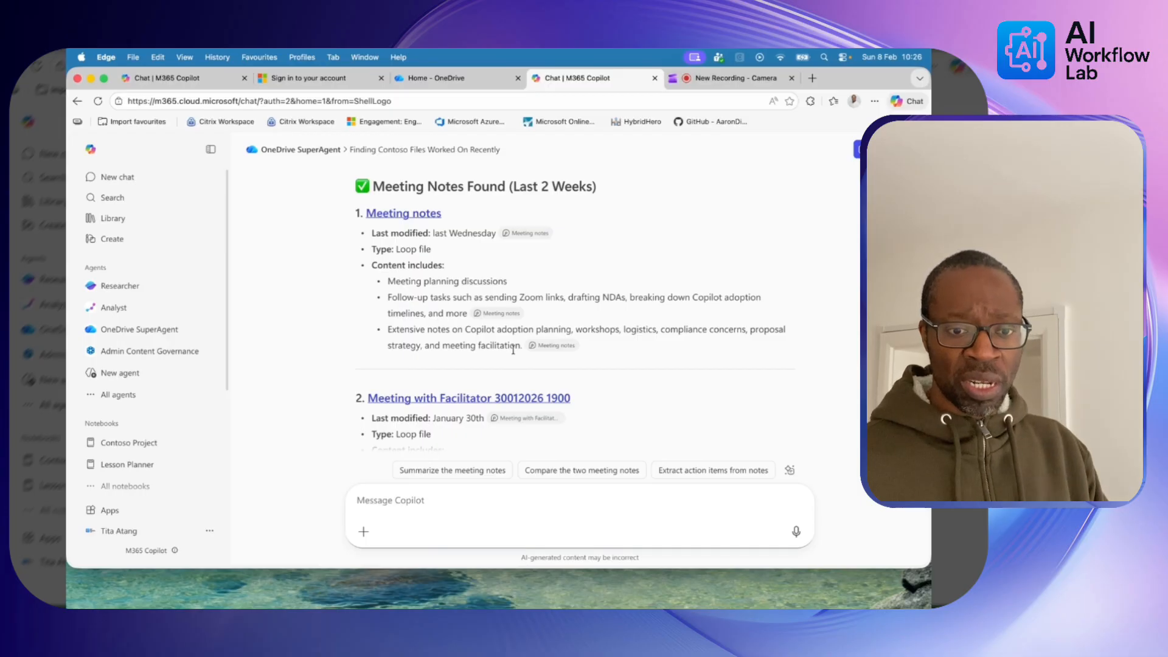
scroll(428, 331, "down", 4)
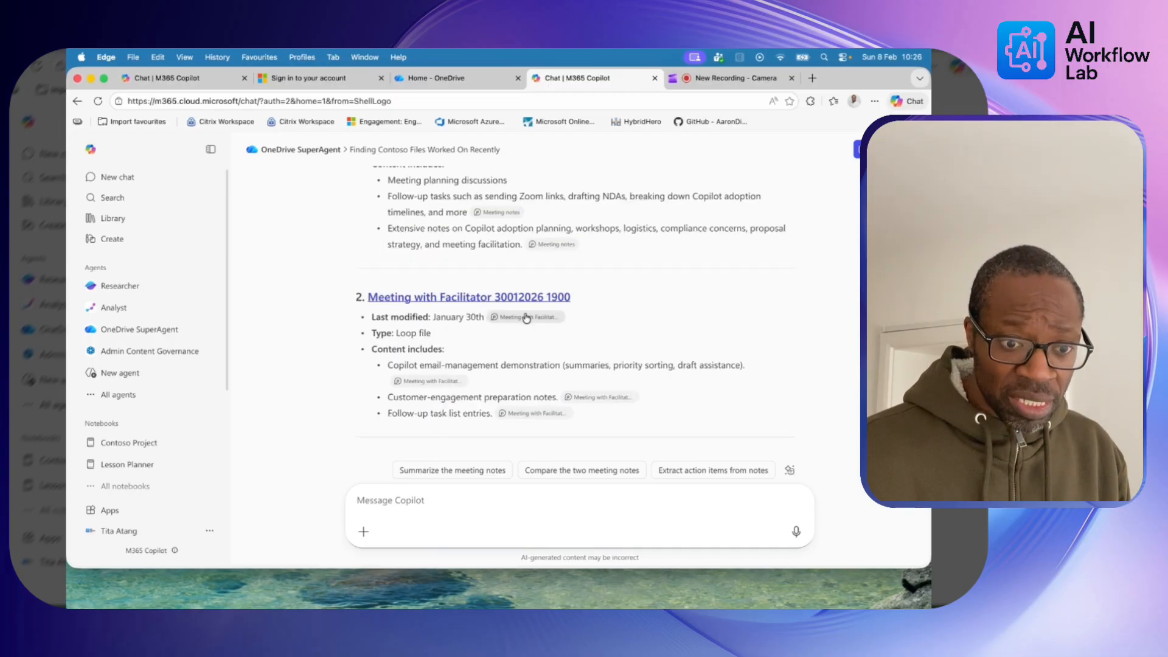
mouse_move(526, 318)
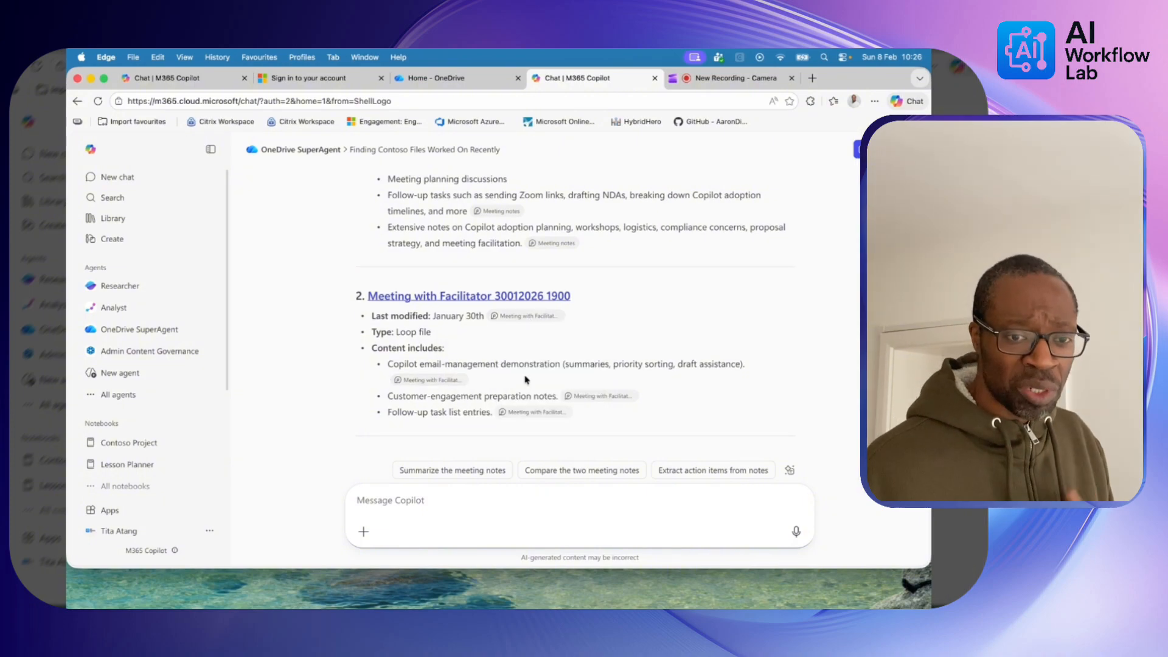
scroll(526, 381, "down", 1)
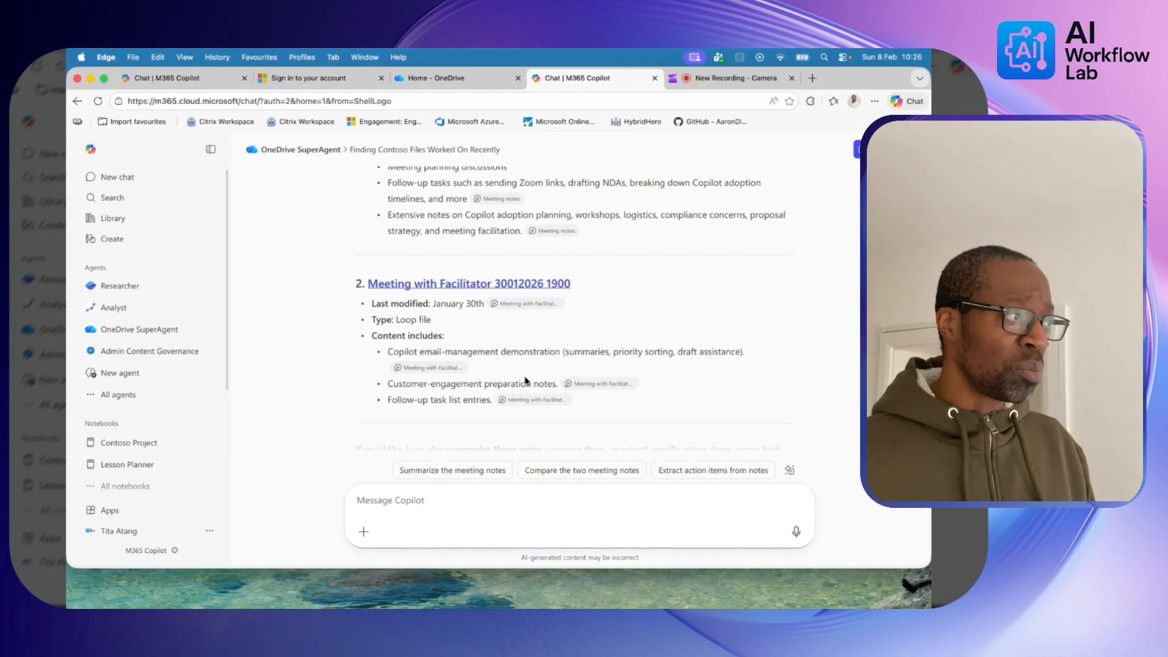
scroll(526, 381, "up", 5)
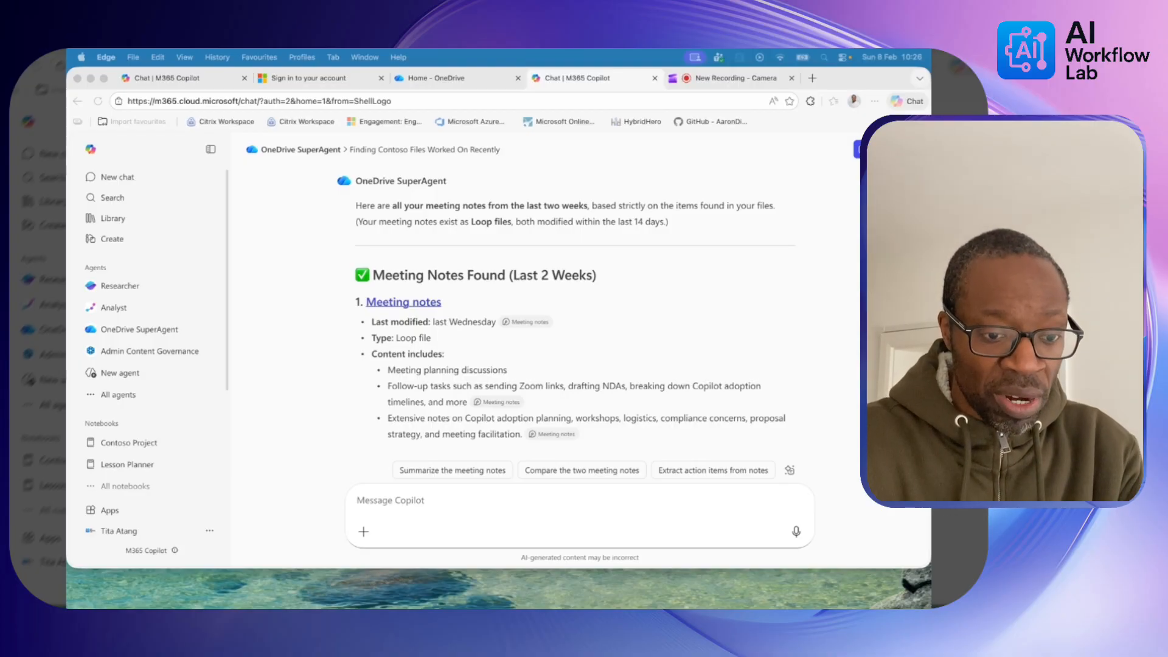
Step: Send the agent the prompt "Show me files I have not opened in the las t 6 months"
left_click(384, 500)
type("Show me files I have not opened in the las t 6 months")
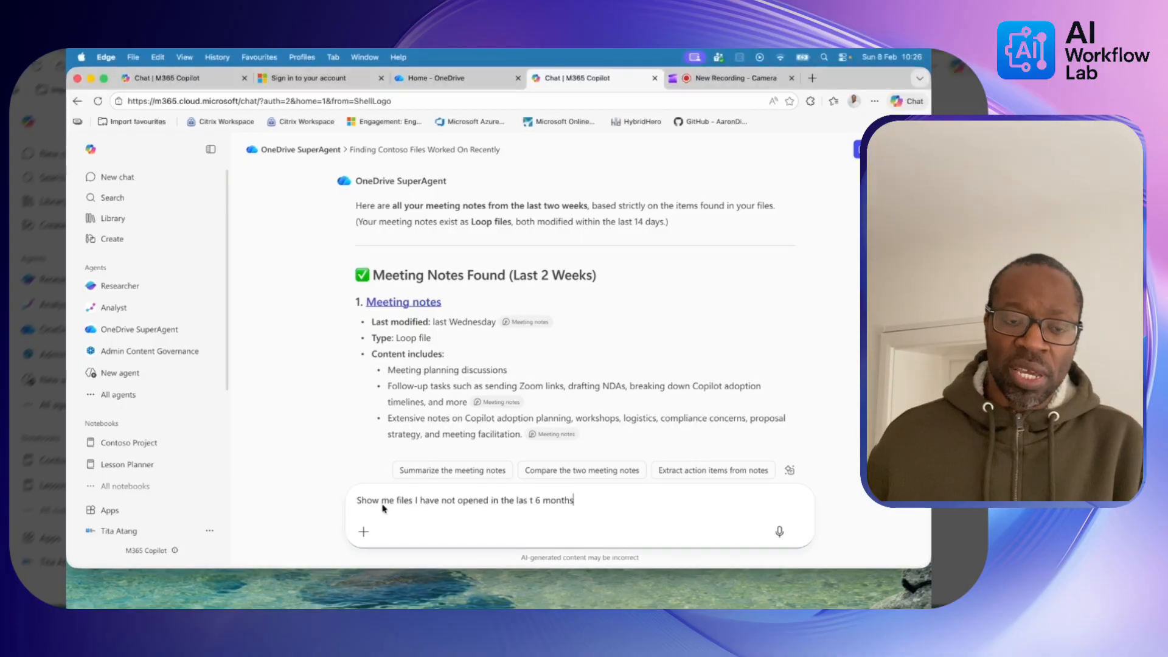
key("Return")
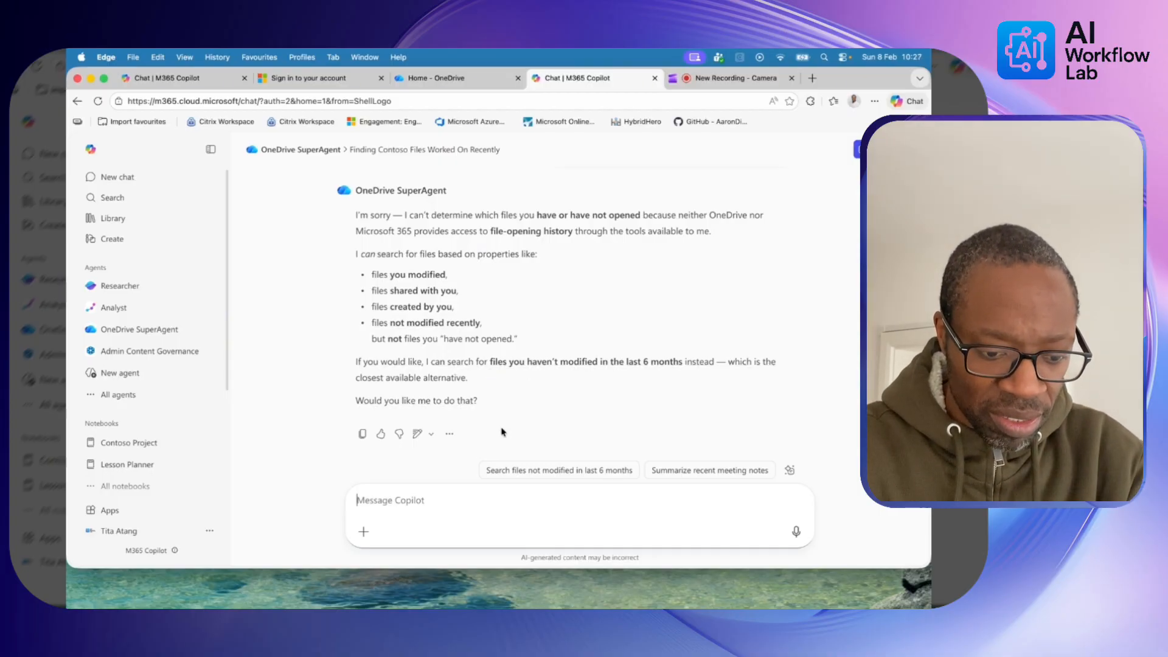
Step: Accept the agent's offer to search for files not modified in the last 6 months by replying "do that", and read through the list
type("d")
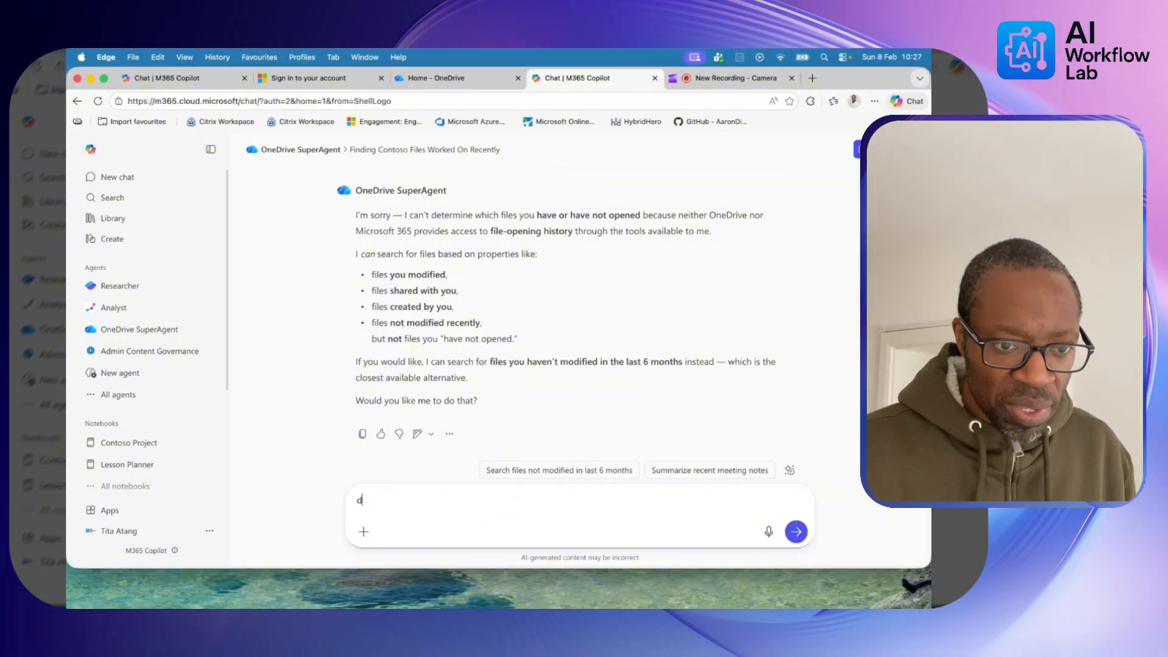
type("o that")
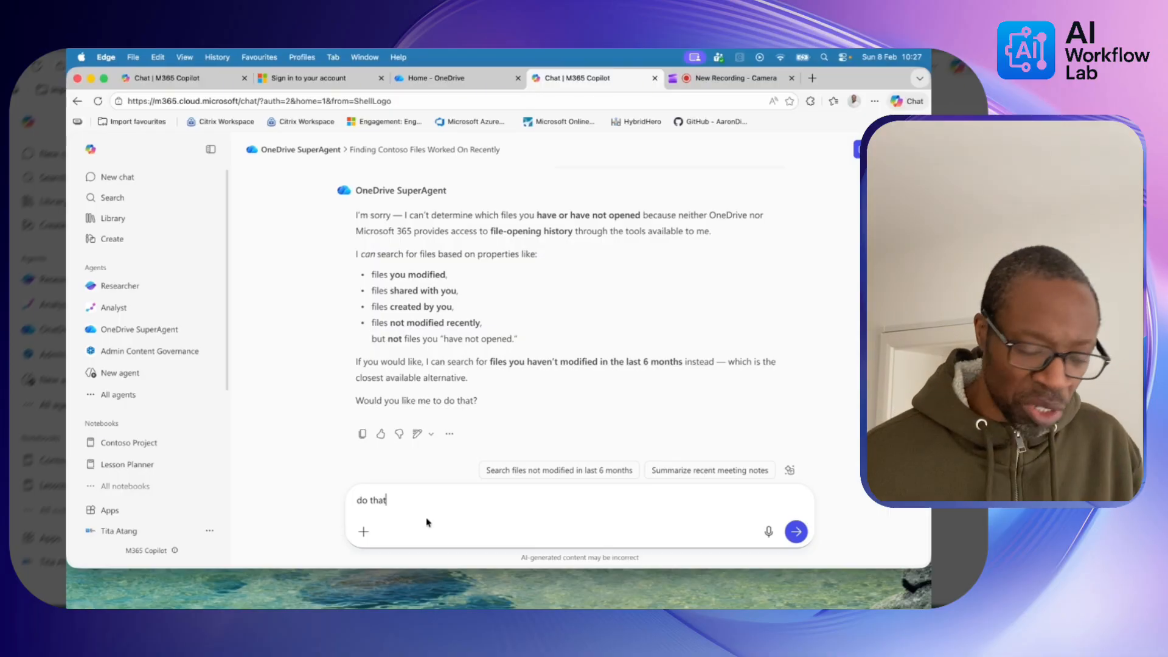
key("Return")
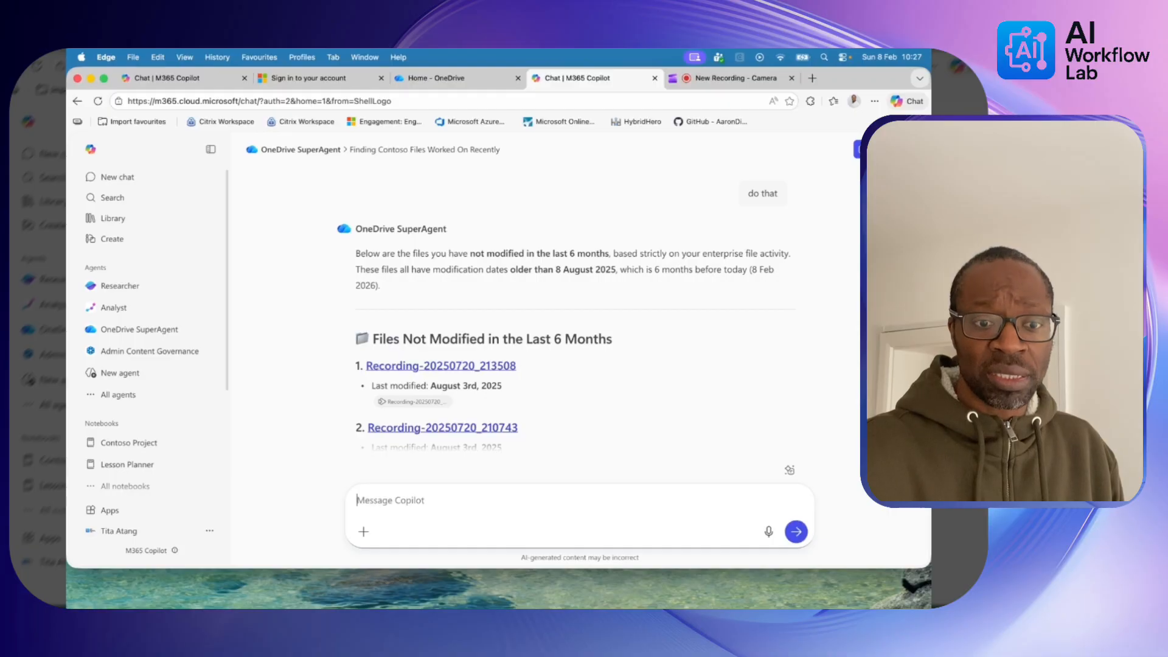
scroll(575, 404, "down", 2)
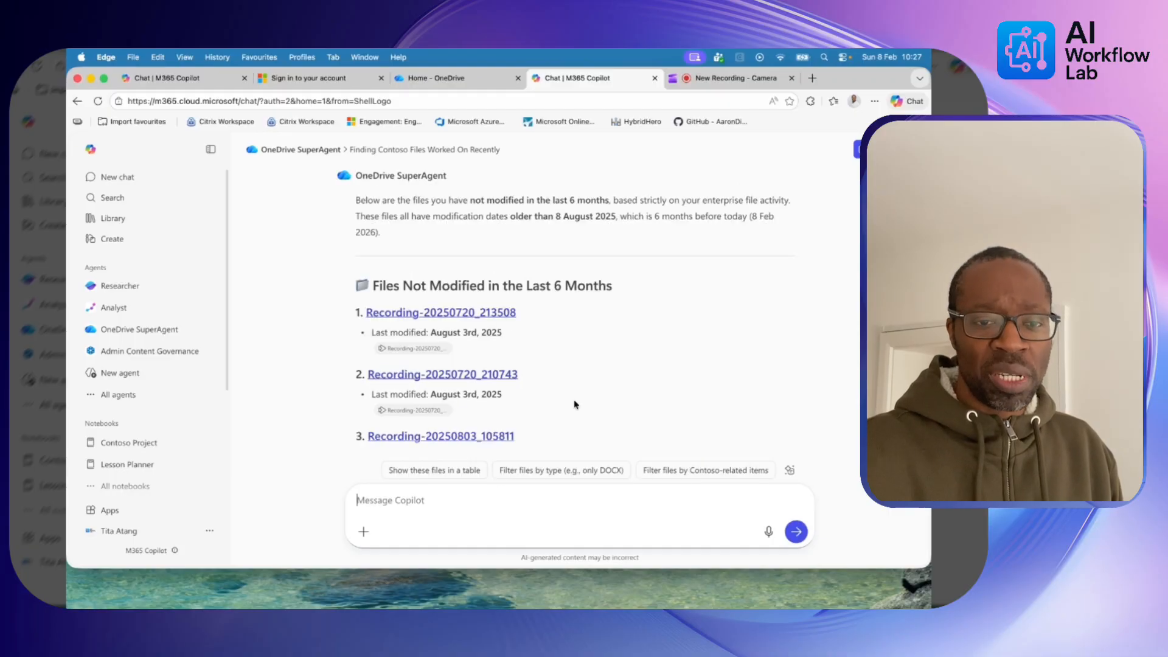
scroll(575, 404, "down", 4)
scroll(575, 405, "down", 4)
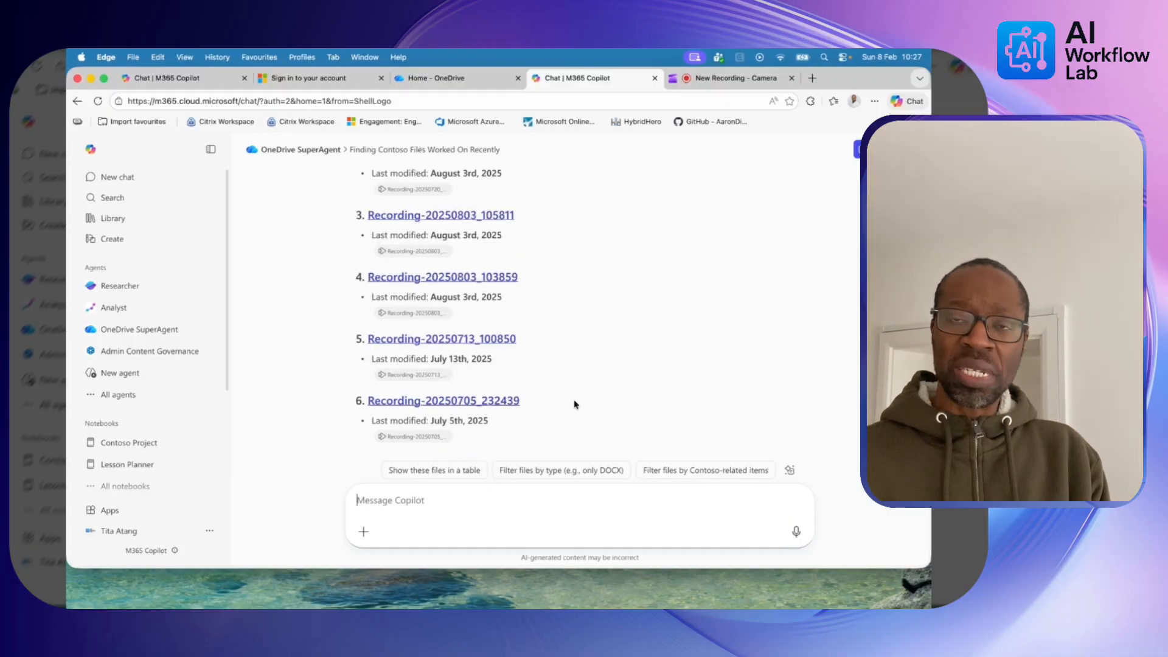
scroll(576, 405, "down", 4)
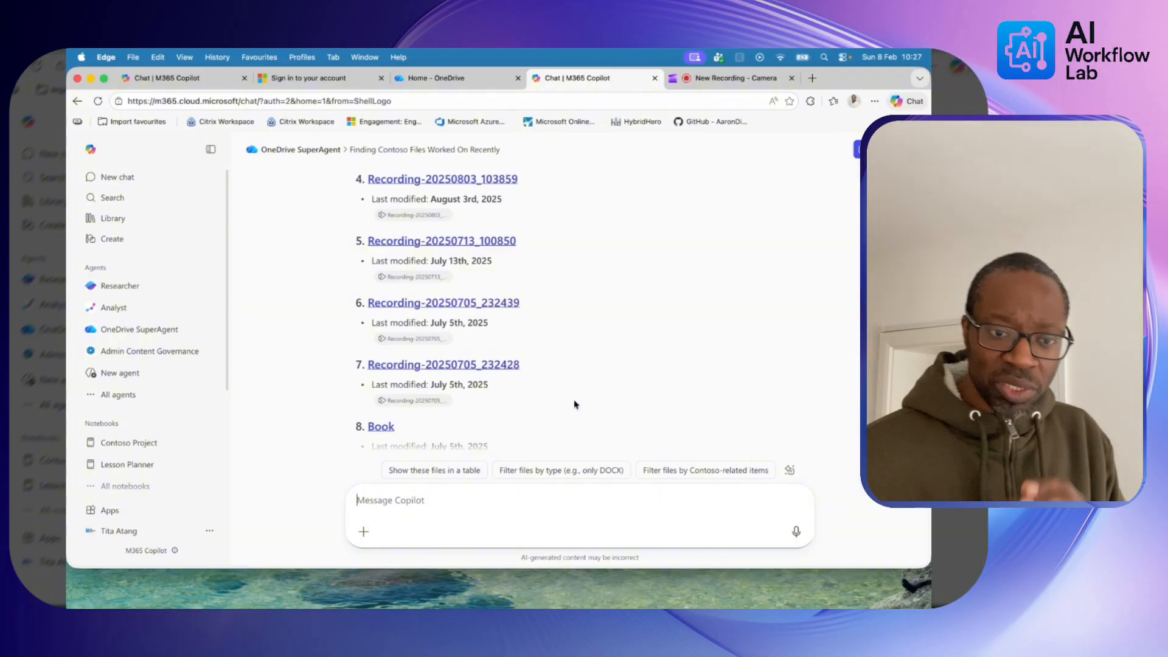